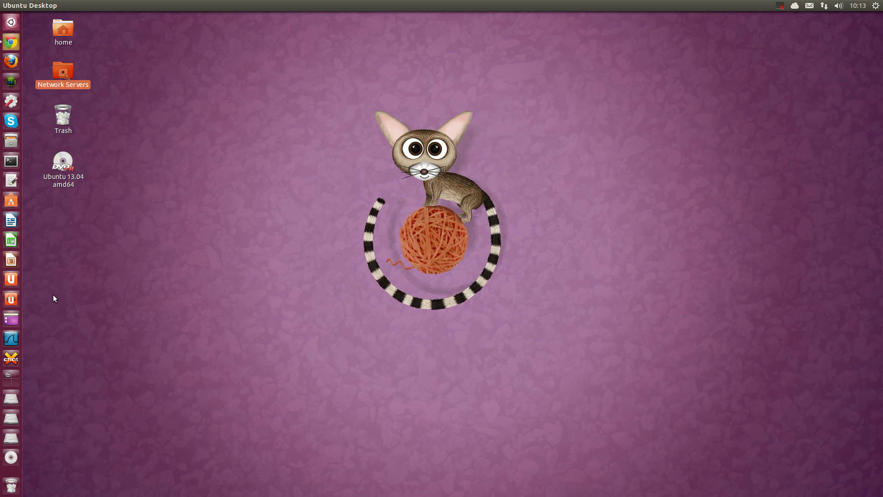
Step: Search Ubuntu Software Centre for "virtualbox" and open the details of the VirtualBox package
left_click(13, 205)
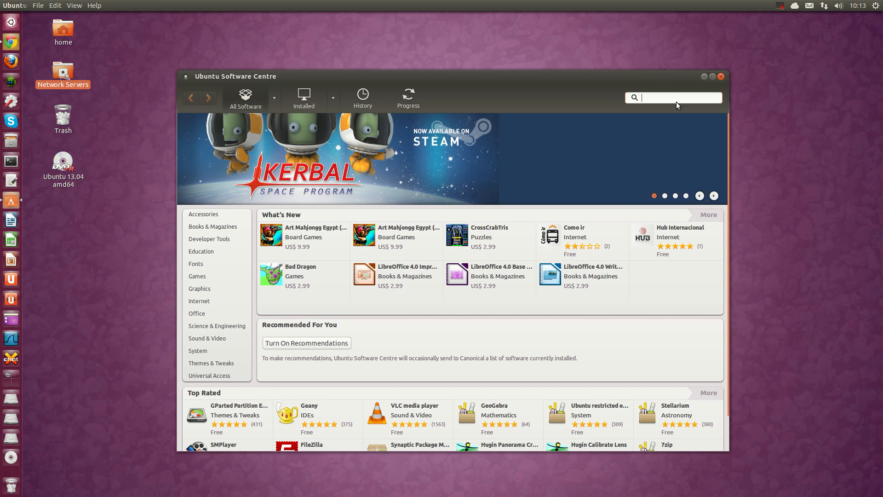
type("v")
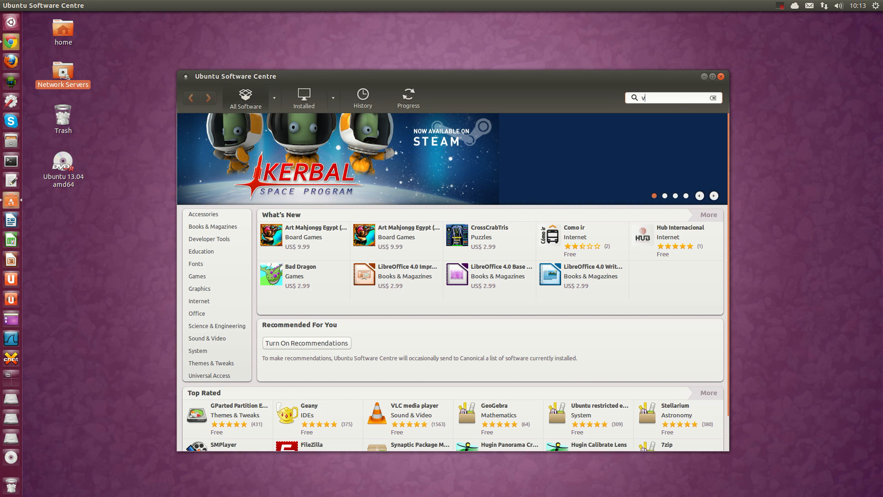
type("irtualbox")
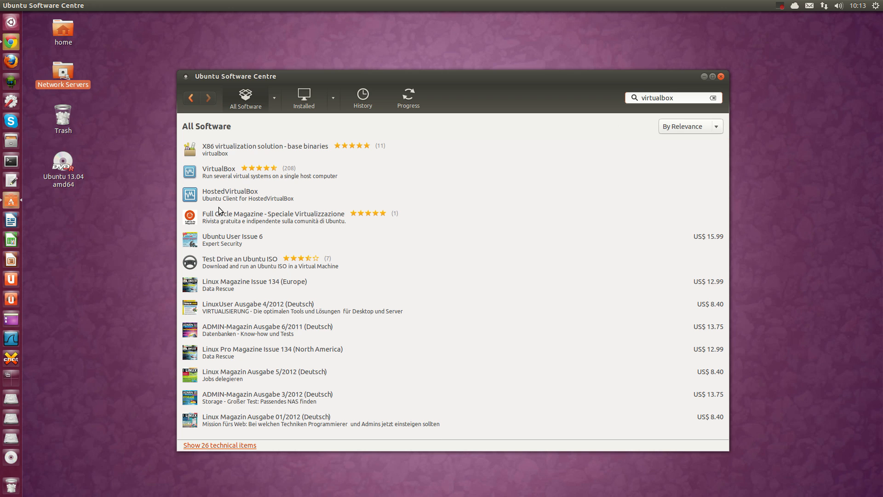
left_click(225, 179)
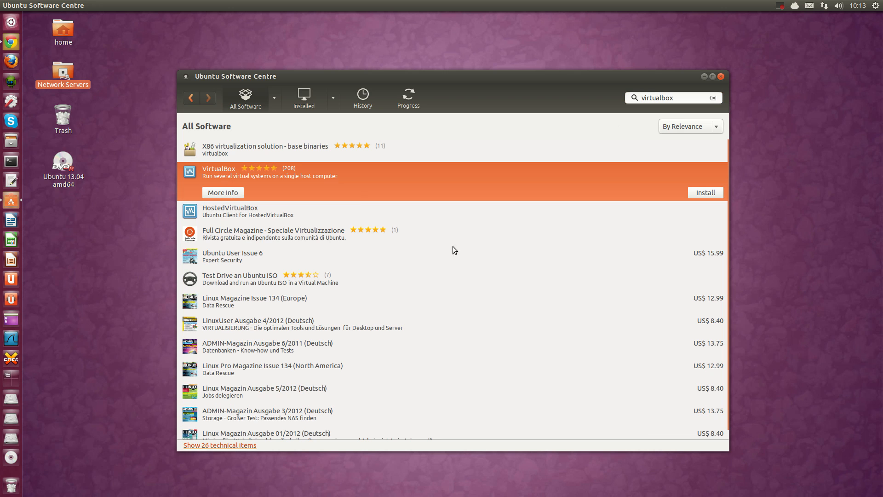
left_click(229, 193)
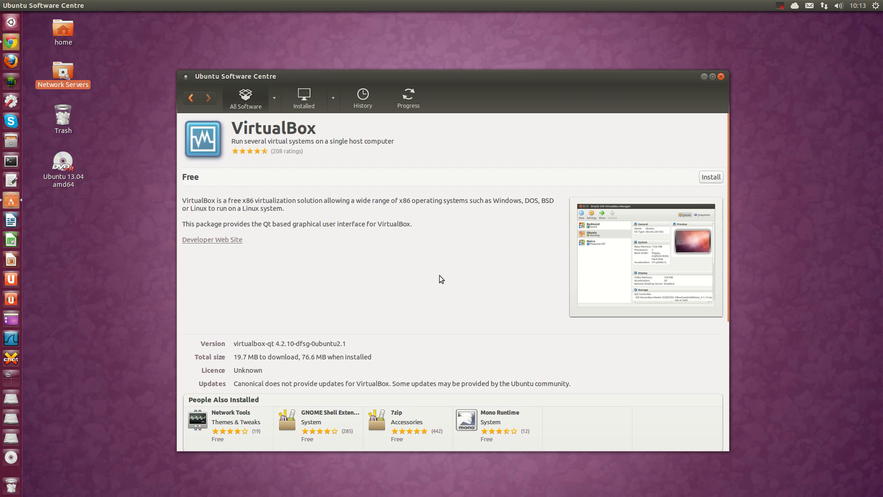
Step: Install VirtualBox, authorising the installation with the account password
left_click(712, 180)
type("********")
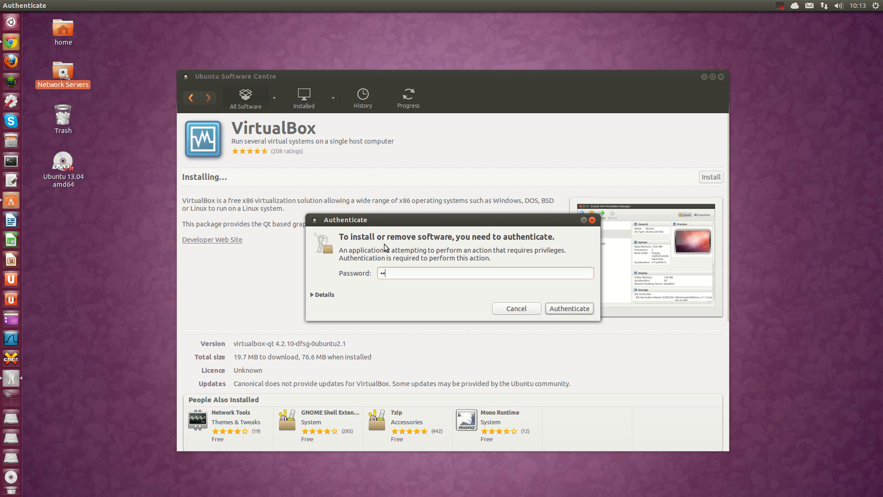
key("Return")
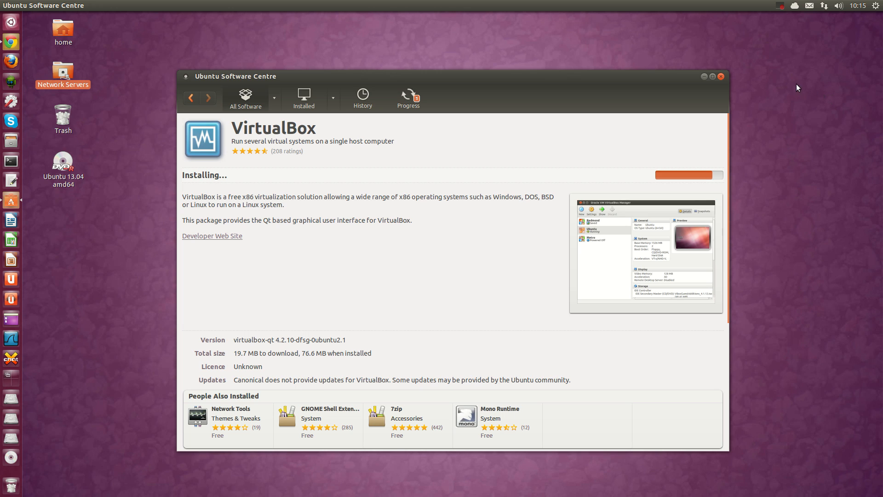
left_click(781, 7)
left_click(789, 30)
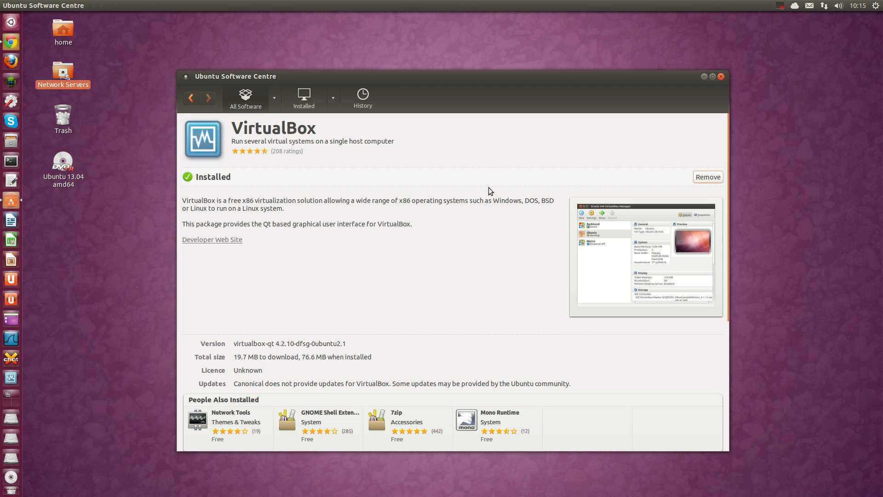
Step: Close the Software Centre and begin a new virtual machine in VirtualBox named Ubuntu13.04, with type Linux and version Ubuntu
left_click(721, 77)
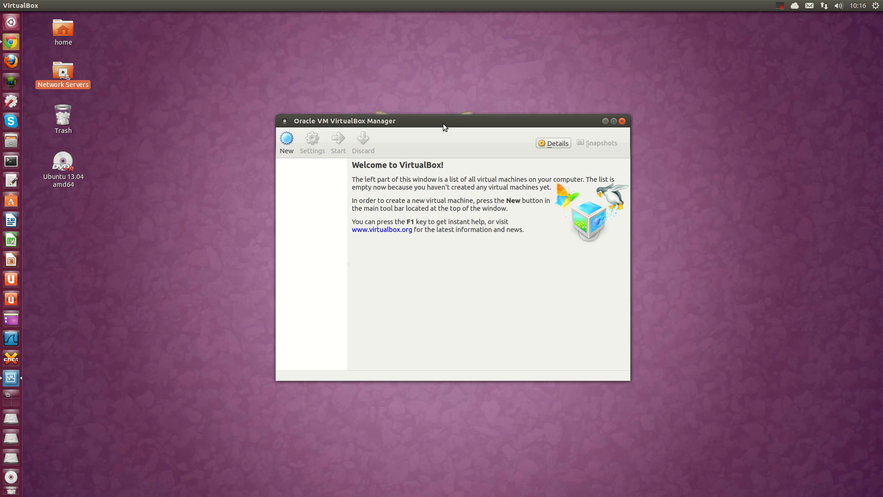
left_click(286, 147)
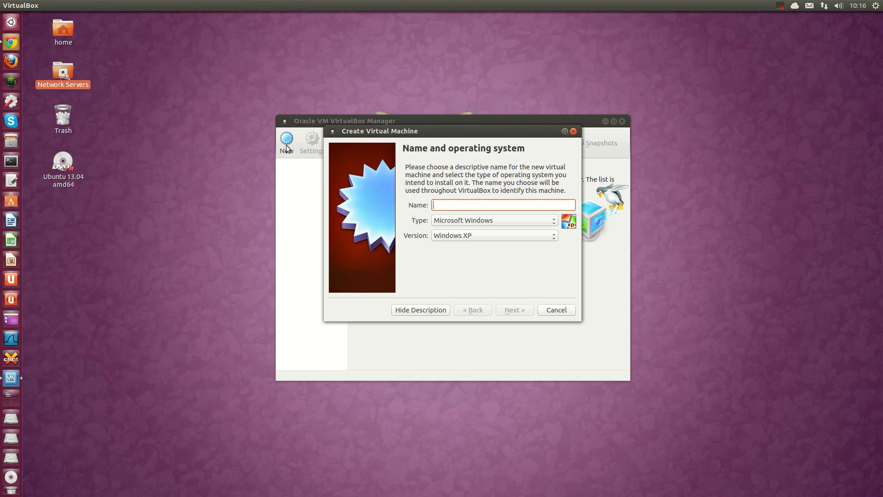
type("Ubunti")
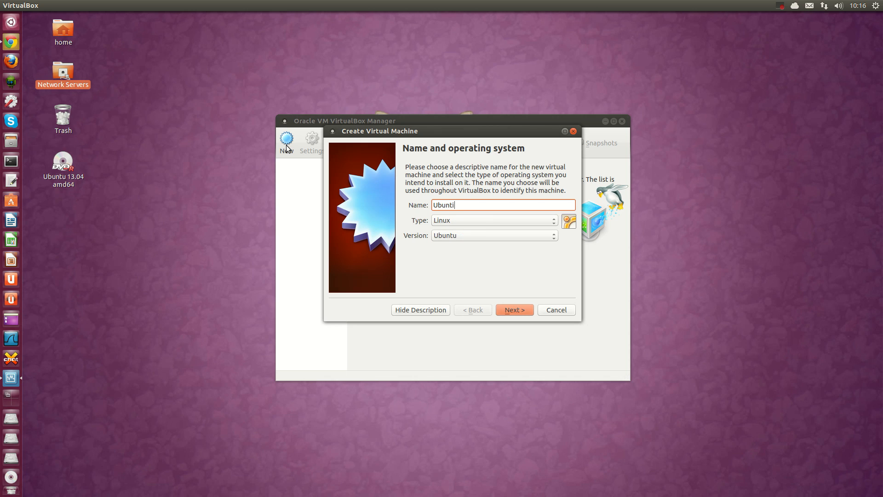
key("BackSpace")
type("u13/")
key("BackSpace")
type(".04")
left_click(510, 312)
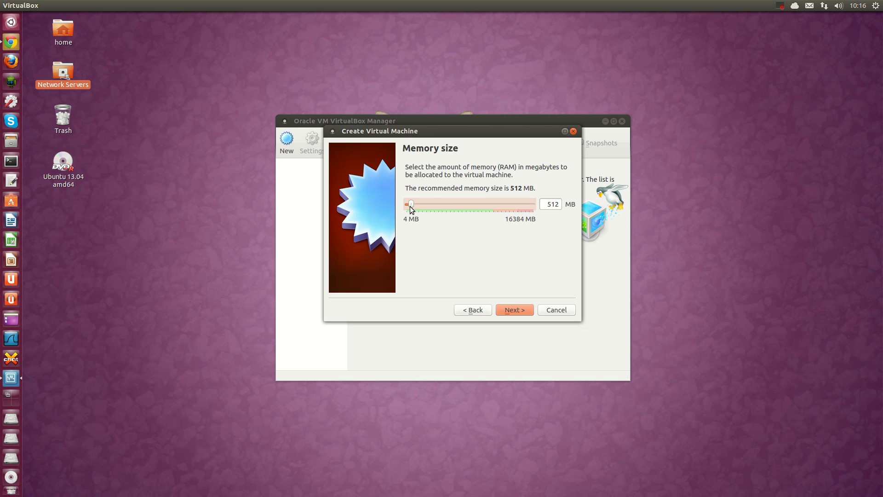
Step: Allocate 4096 MB of memory to the virtual machine and choose to create a virtual hard drive now
left_click_drag(413, 207, 443, 208)
left_click(512, 312)
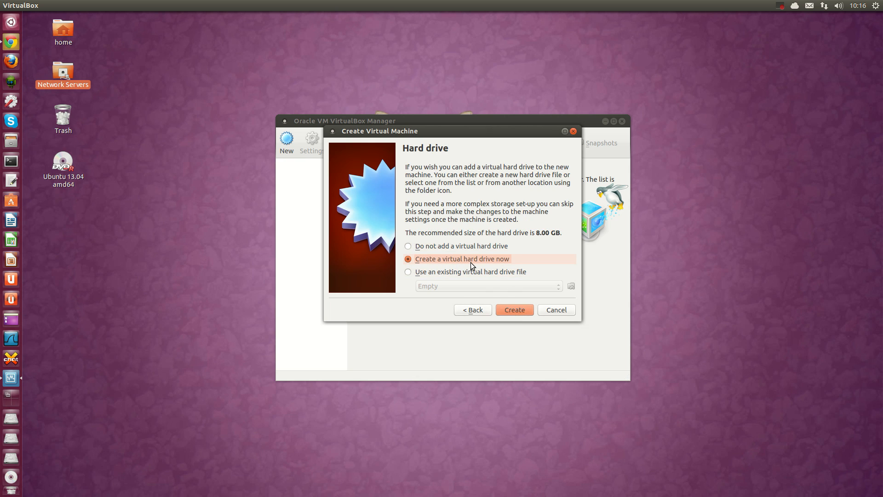
left_click(514, 309)
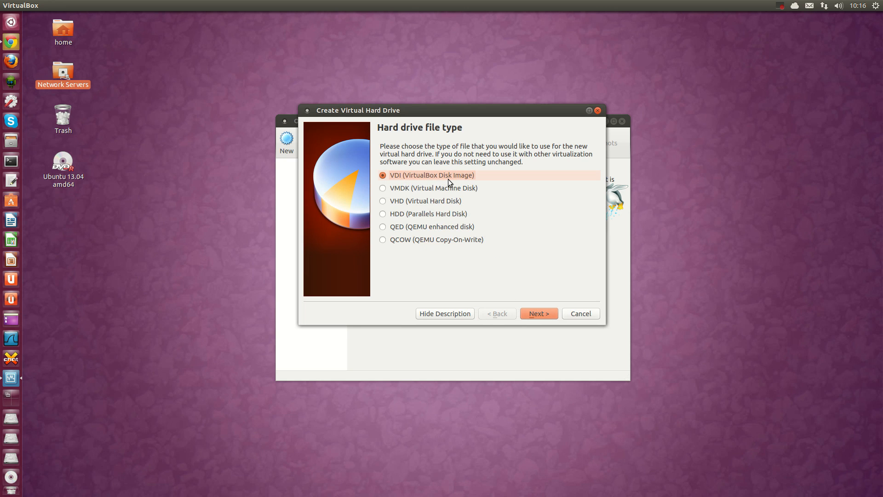
Step: Create the virtual hard drive as a fixed-size VDI file named Ubuntu13.04 with a size of 12.96 GB
left_click(542, 317)
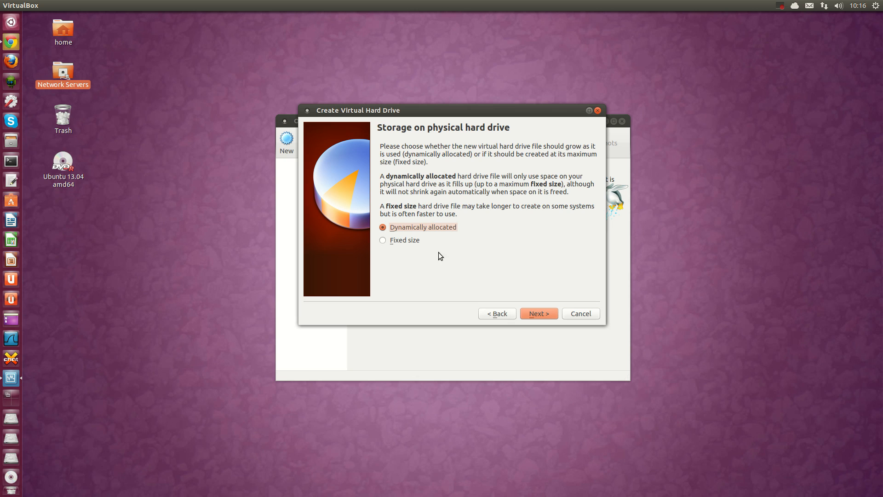
left_click(383, 240)
left_click(534, 311)
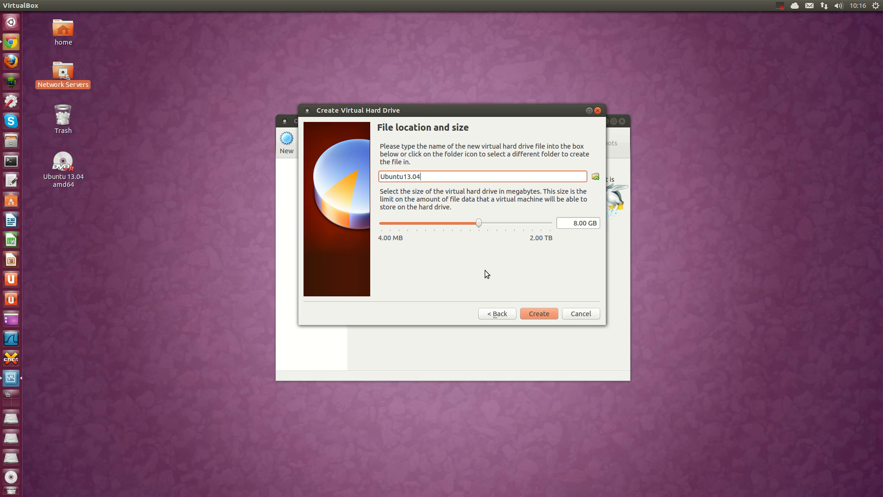
mouse_move(481, 224)
left_mouse_down()
mouse_move(515, 225)
mouse_move(470, 226)
mouse_move(487, 224)
left_mouse_up()
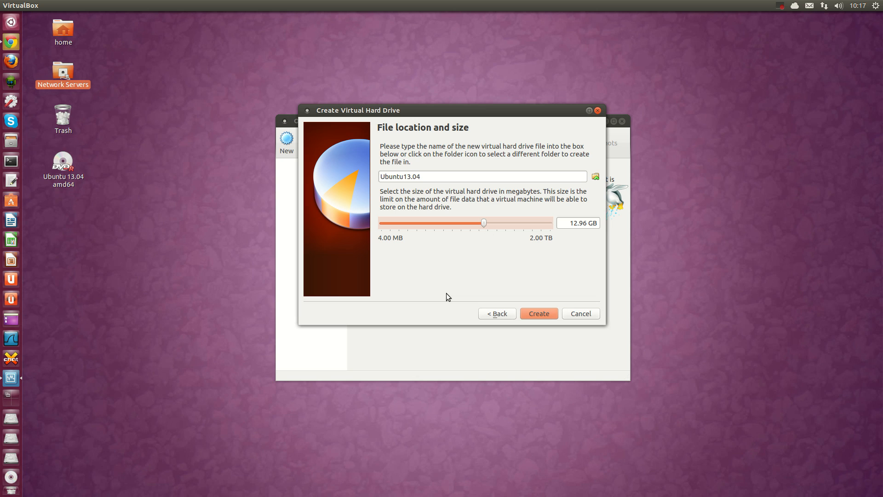
left_click(540, 315)
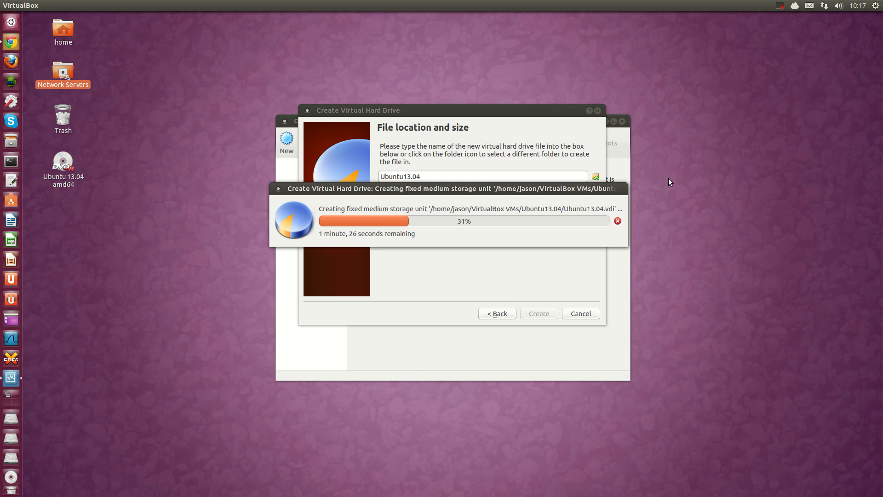
left_click(782, 6)
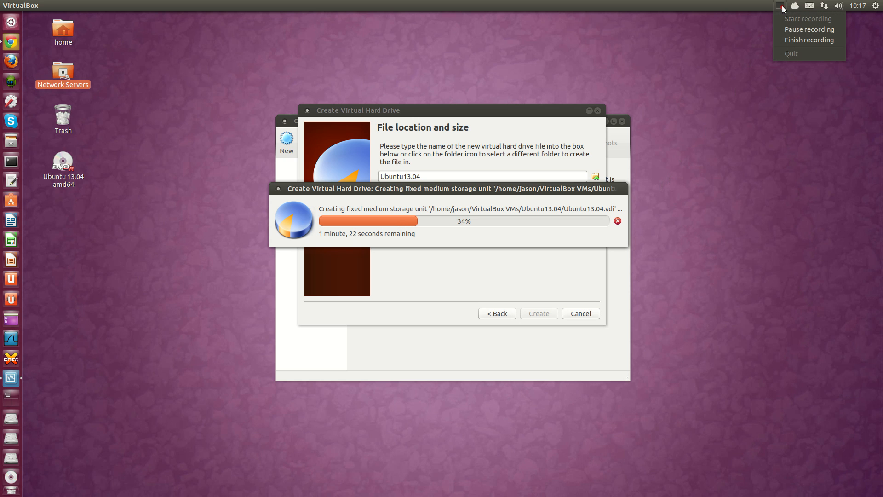
left_click(792, 30)
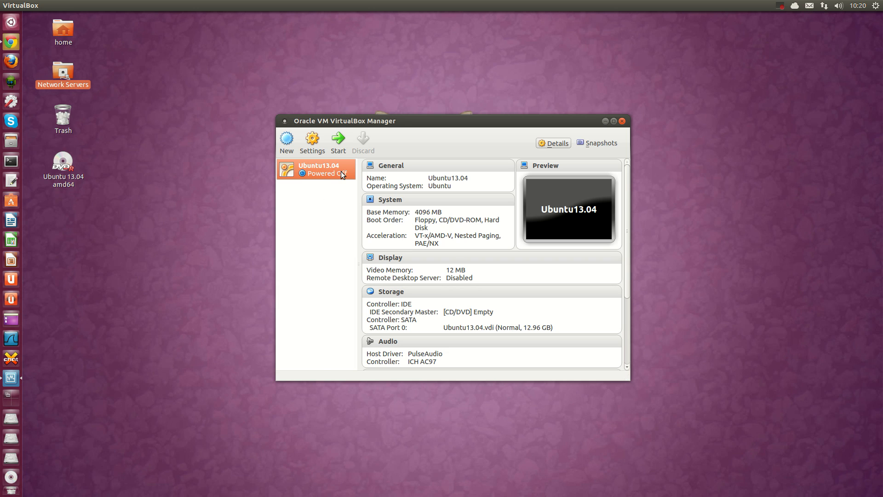
Step: Start the Ubuntu13.04 virtual machine from the host DVD drive and dismiss the information messages
left_click(338, 148)
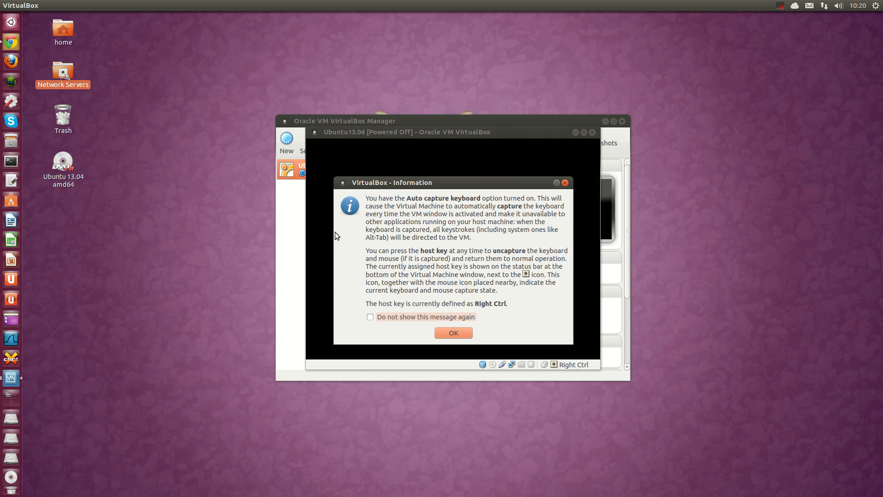
left_click(454, 332)
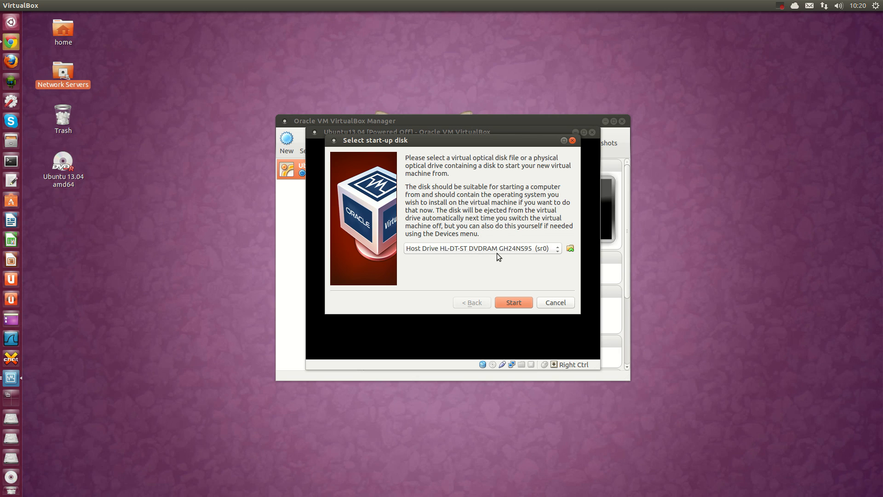
left_click(512, 303)
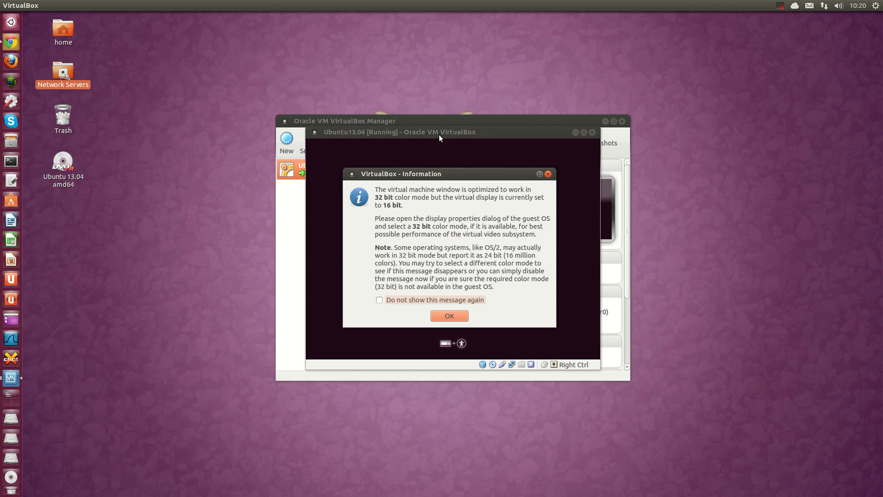
left_click(442, 316)
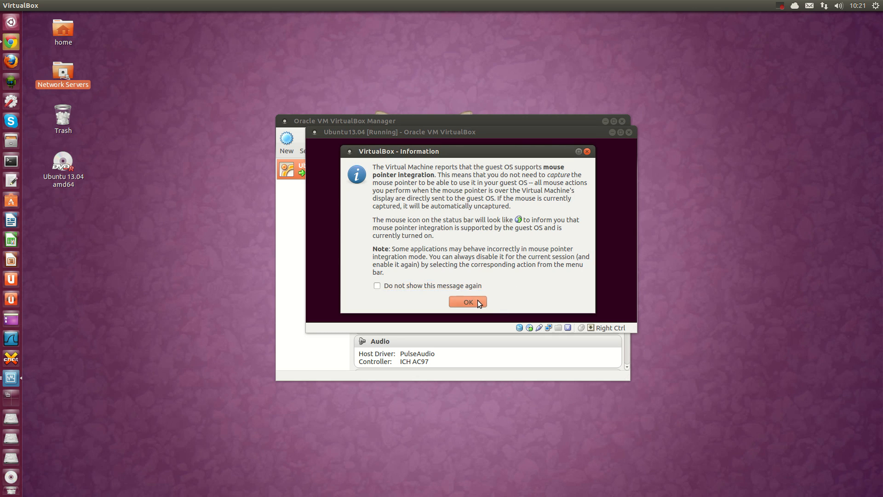
left_click(468, 302)
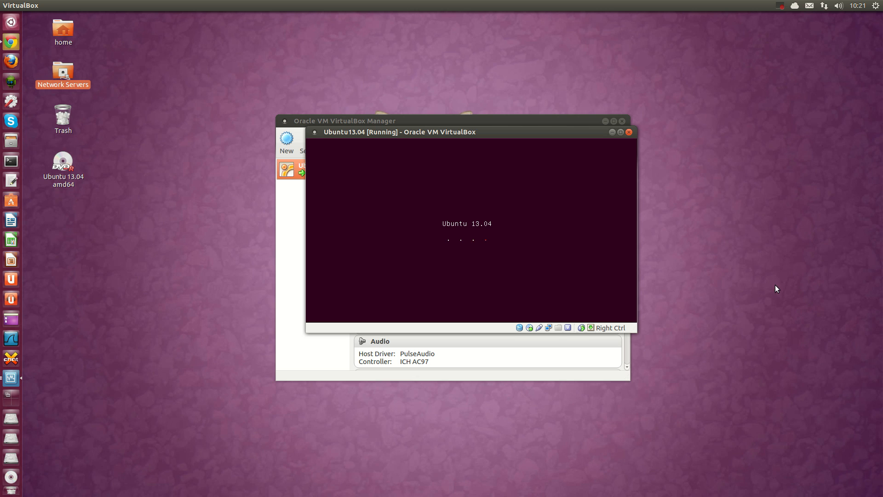
left_click(781, 7)
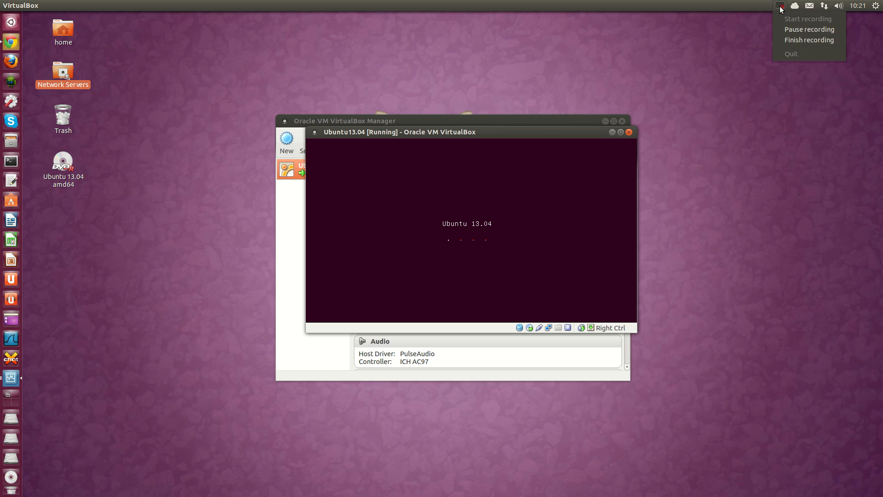
left_click(790, 28)
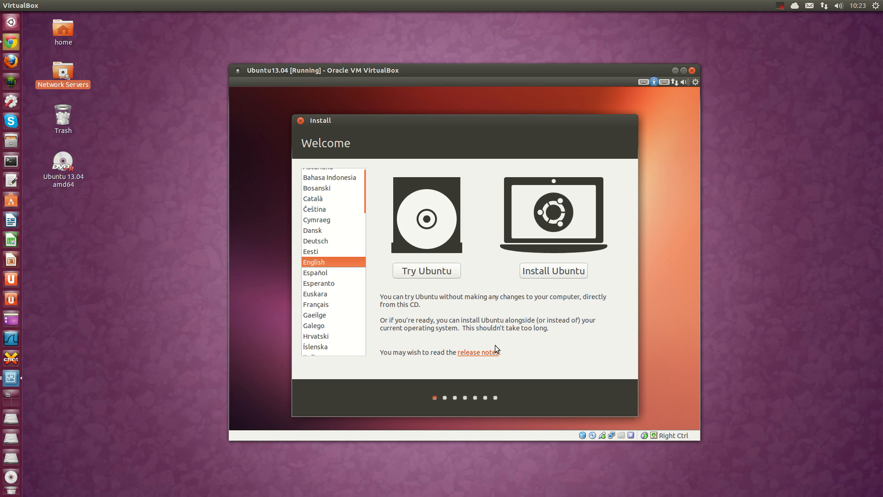
Step: Start the Ubuntu installation in English with third-party software included, using the option to erase the disk and install Ubuntu
left_click(571, 272)
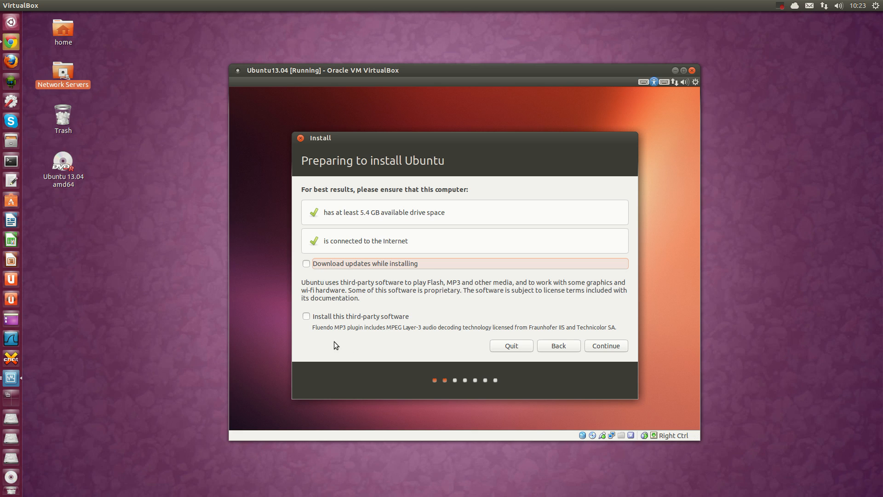
left_click(306, 316)
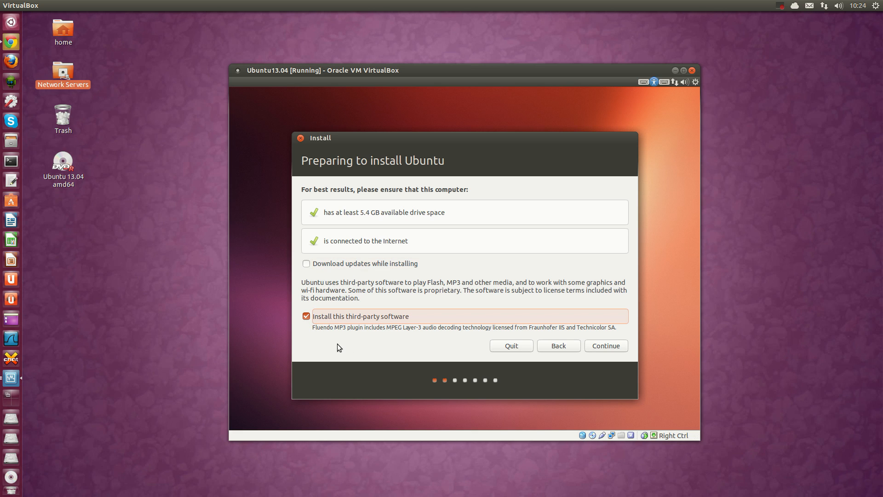
left_click(609, 347)
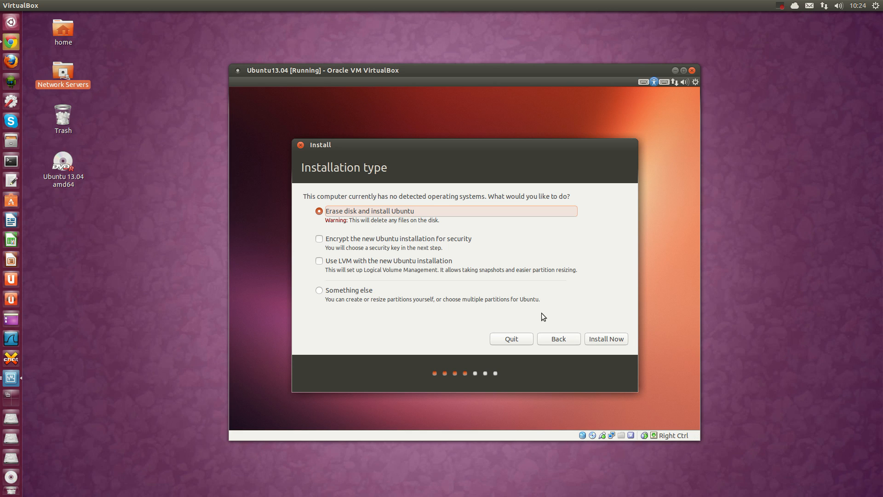
left_click(602, 338)
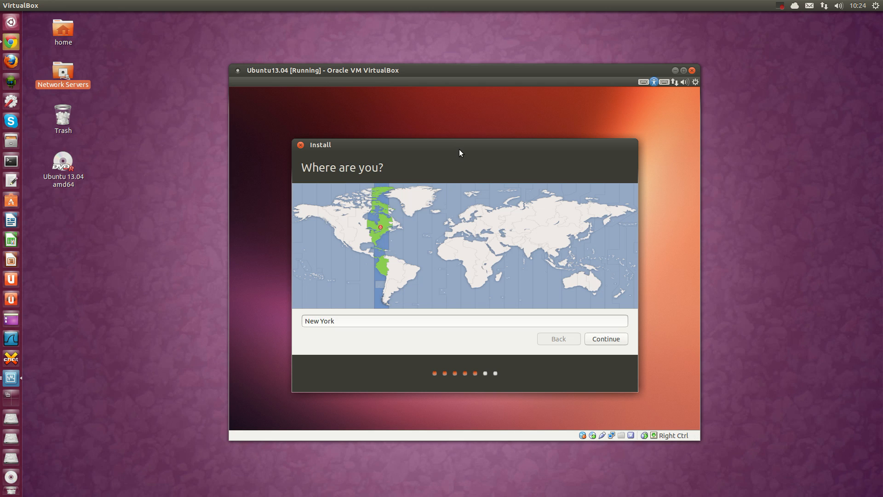
Step: Accept New York as the location and English (US) as the keyboard layout
left_click(600, 281)
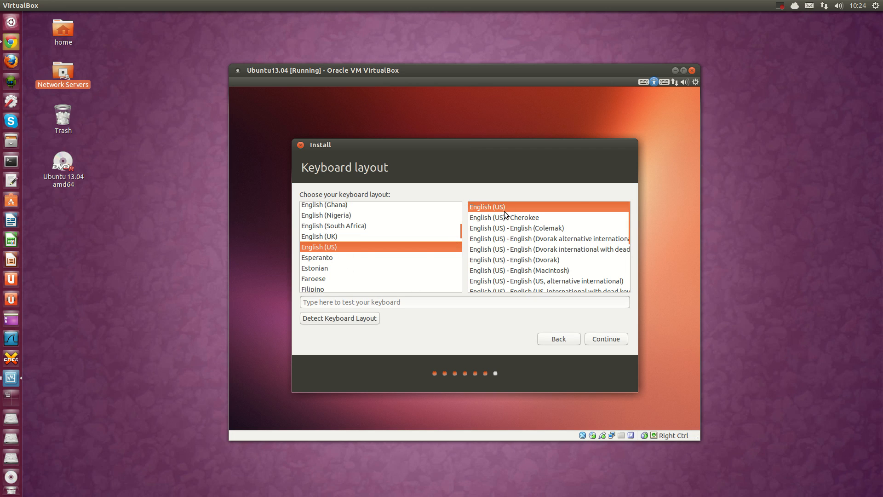
left_click(608, 343)
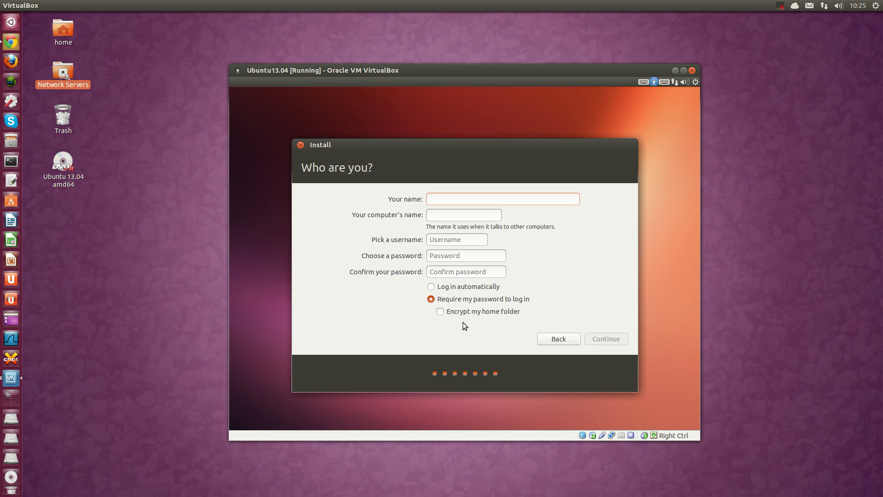
Step: Enter the user's name, set and confirm the account password, choose to log in automatically, and continue the installation
type("Jason")
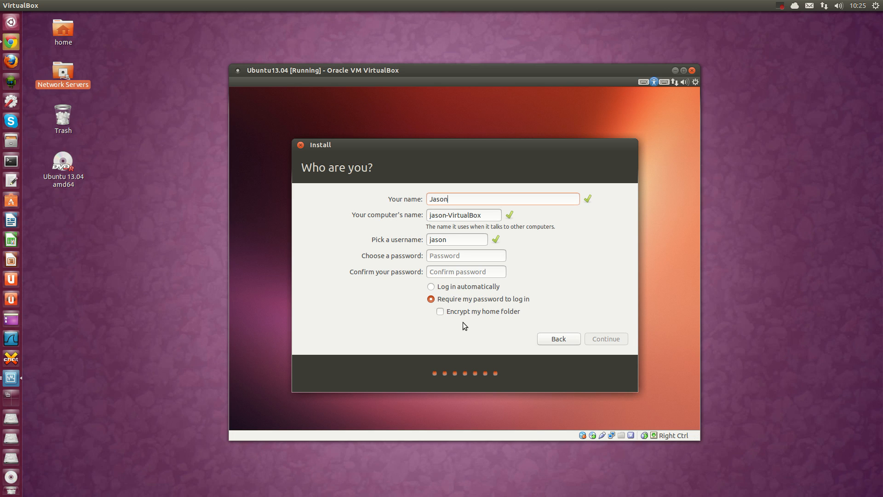
key("Tab")
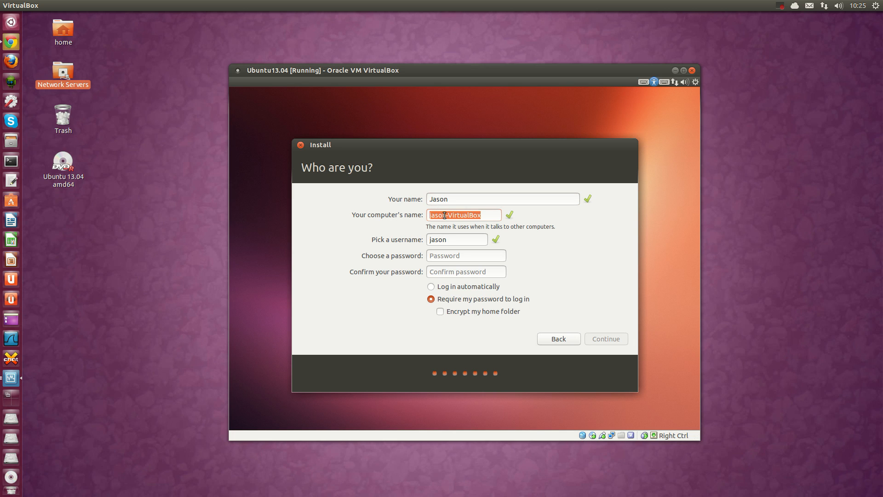
left_click(453, 255)
type("******")
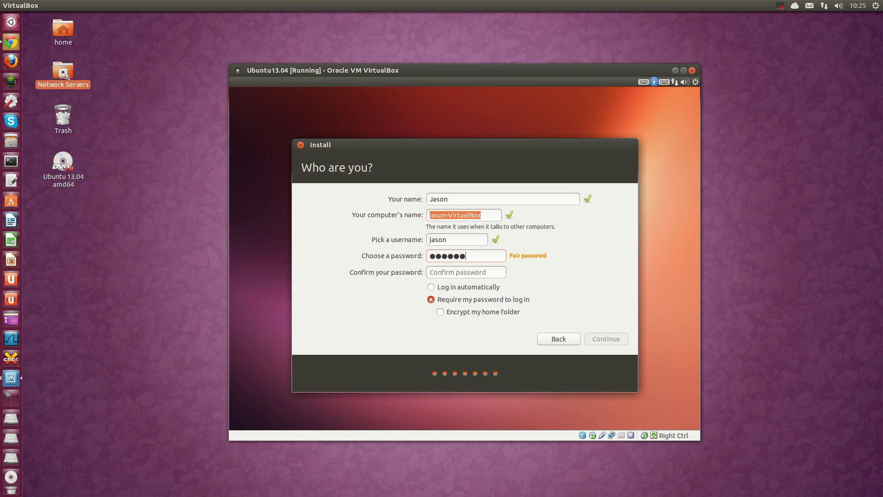
left_click(443, 276)
type("******")
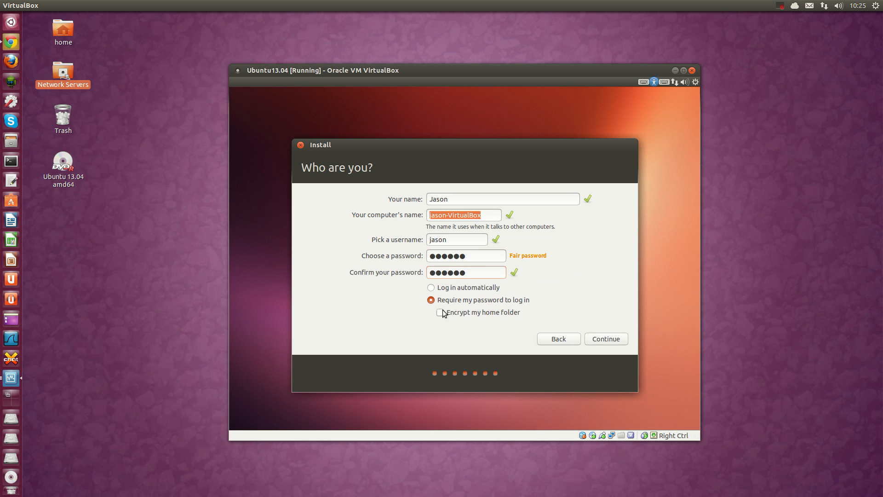
left_click(430, 289)
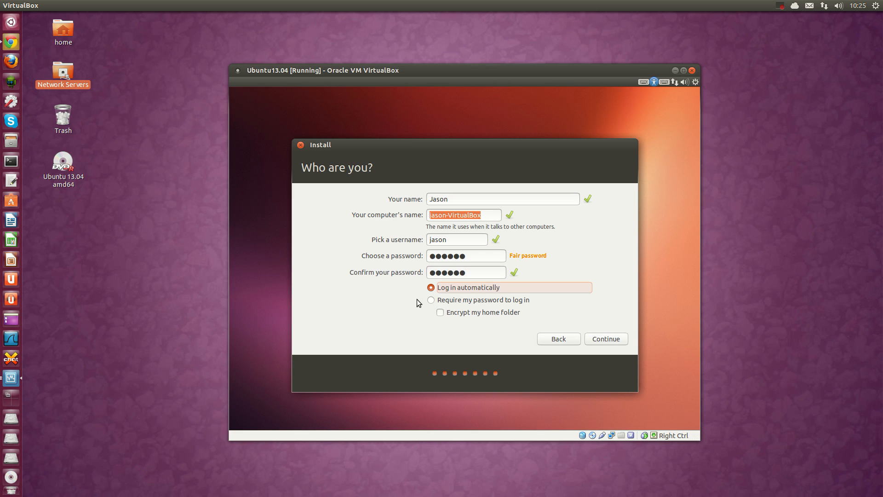
left_click(609, 341)
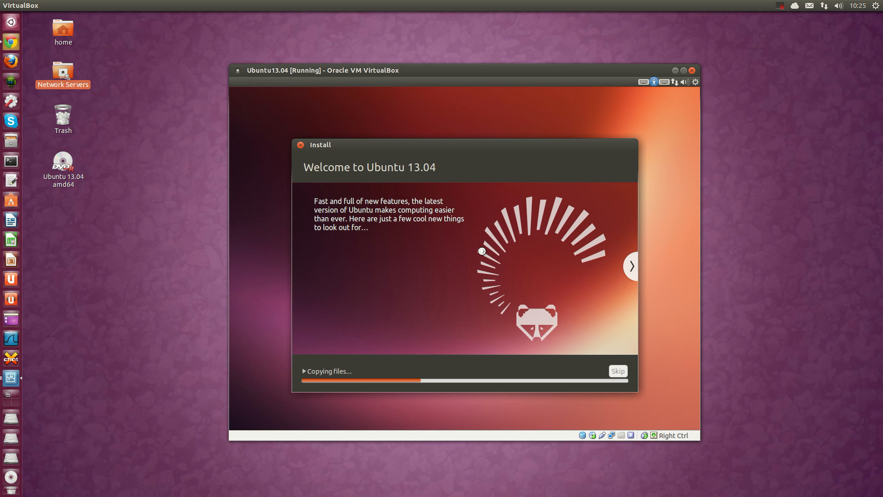
left_click(780, 6)
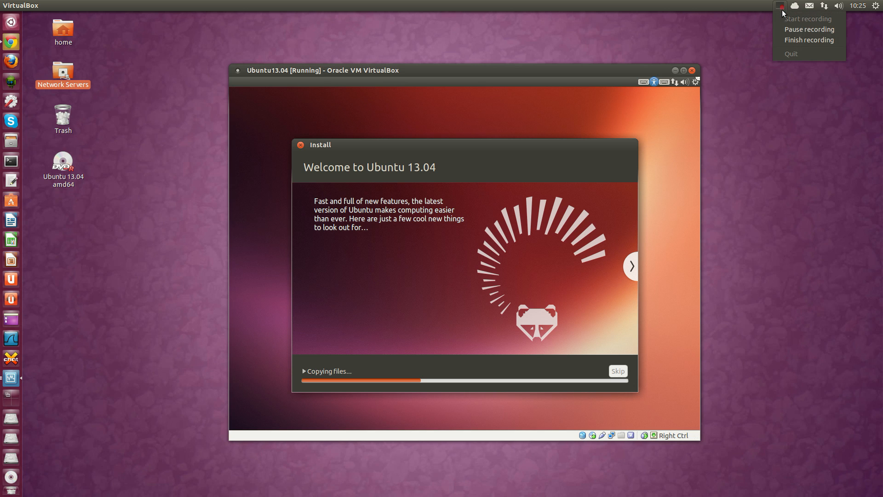
left_click(787, 29)
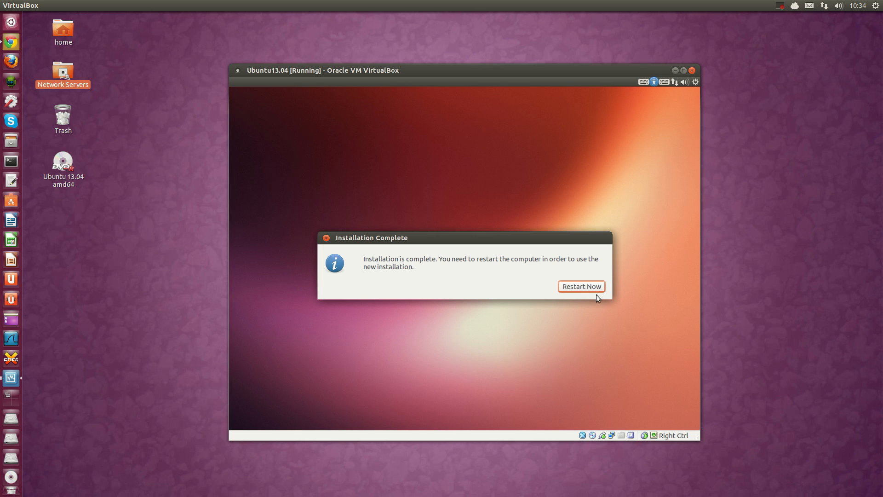
Step: Restart the guest after the completed installation and power off the Ubuntu13.04 virtual machine
left_click(580, 288)
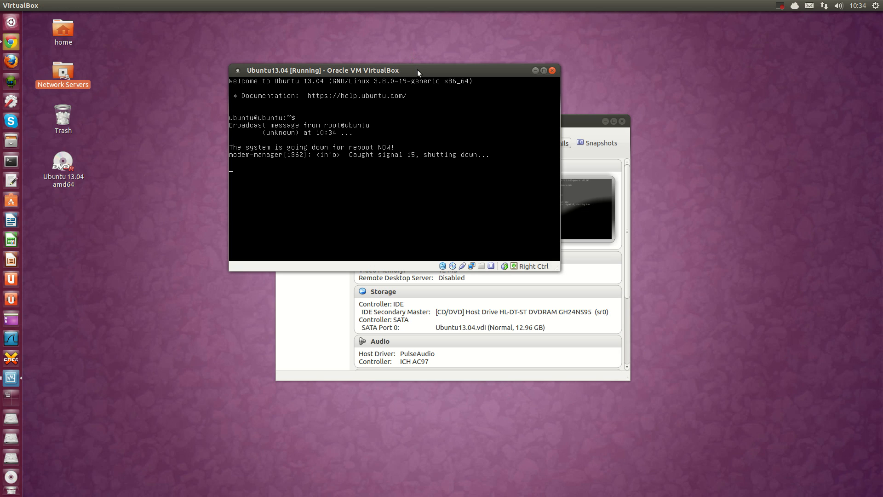
left_click_drag(418, 70, 492, 68)
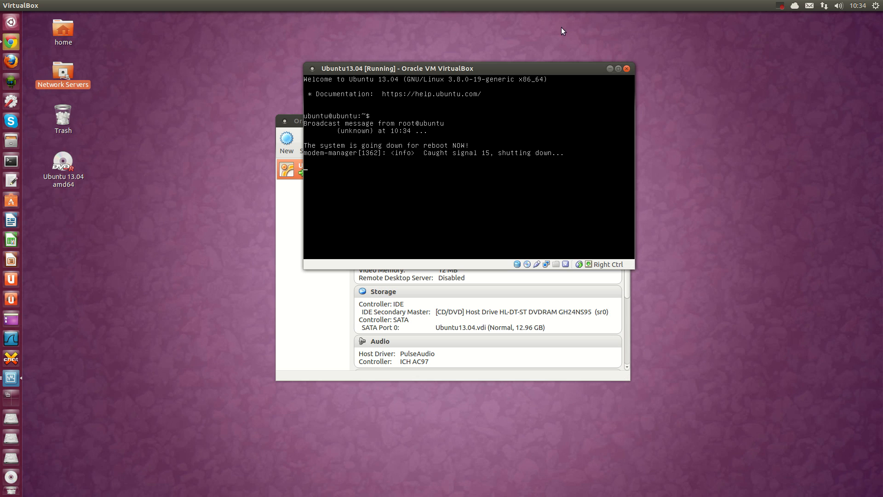
left_click(627, 69)
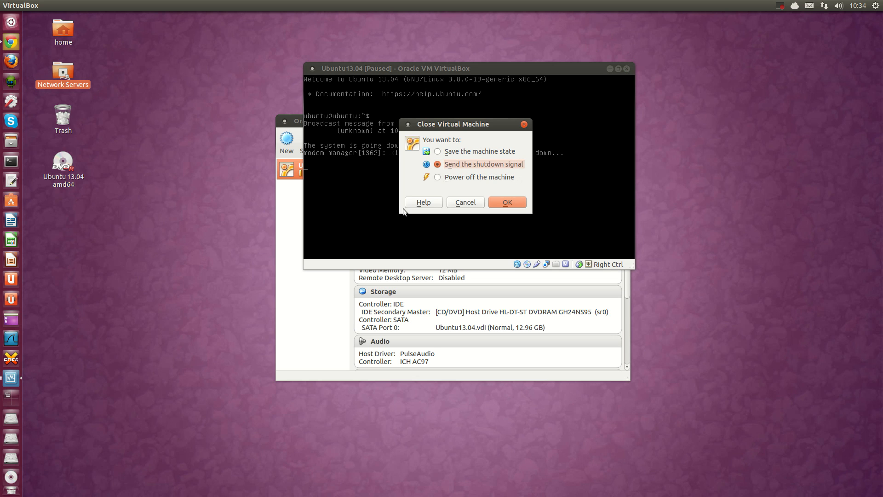
left_click(474, 176)
left_click(507, 200)
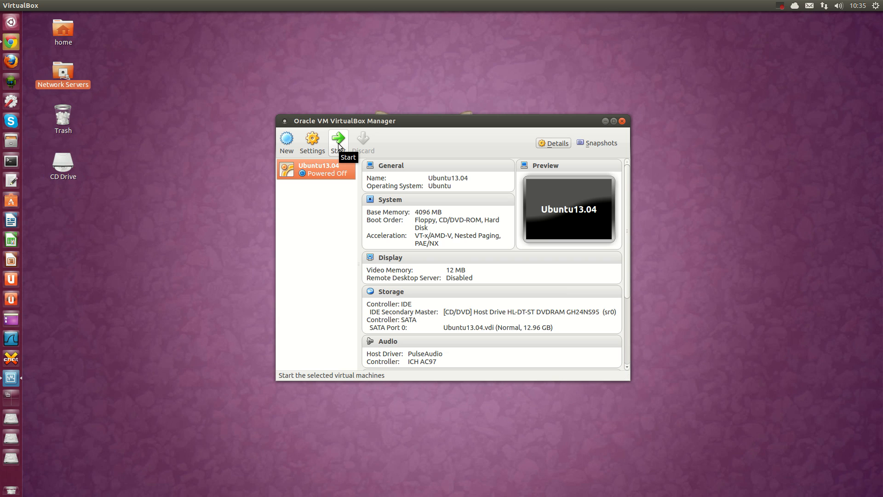
Step: Start the Ubuntu13.04 virtual machine again, dismiss its information messages, and reposition its window
left_click(339, 146)
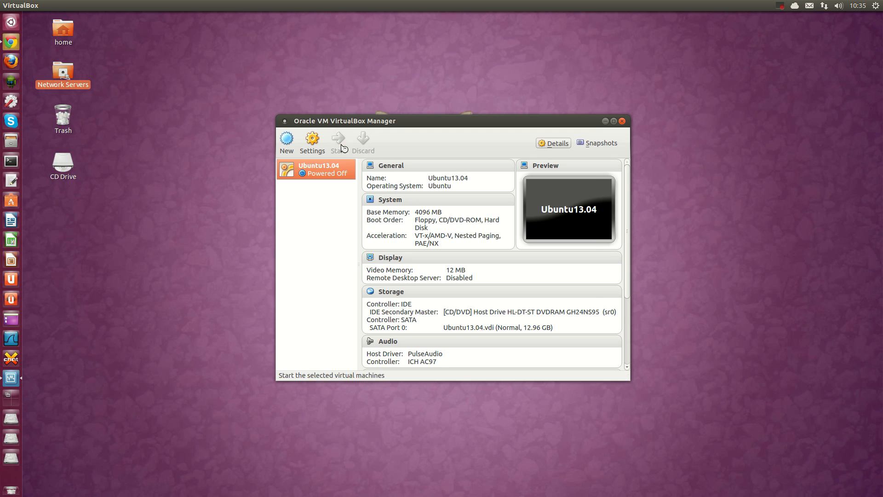
left_click(456, 271)
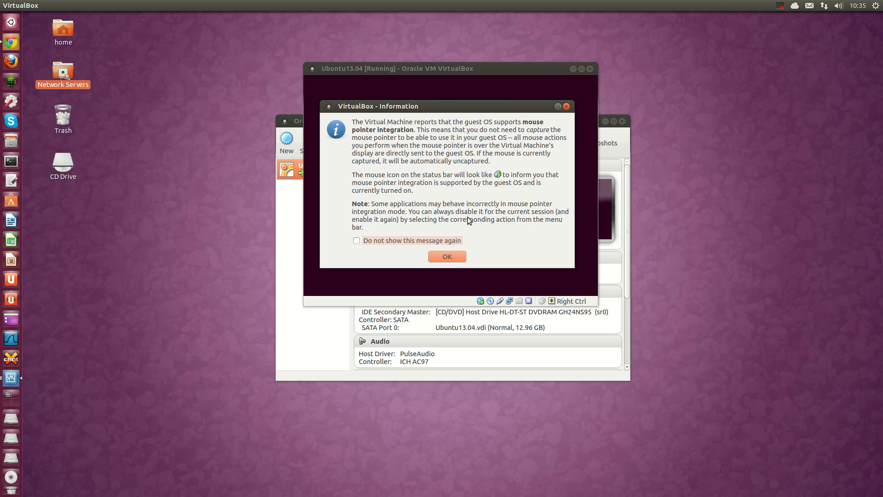
left_click(446, 257)
left_click(446, 257)
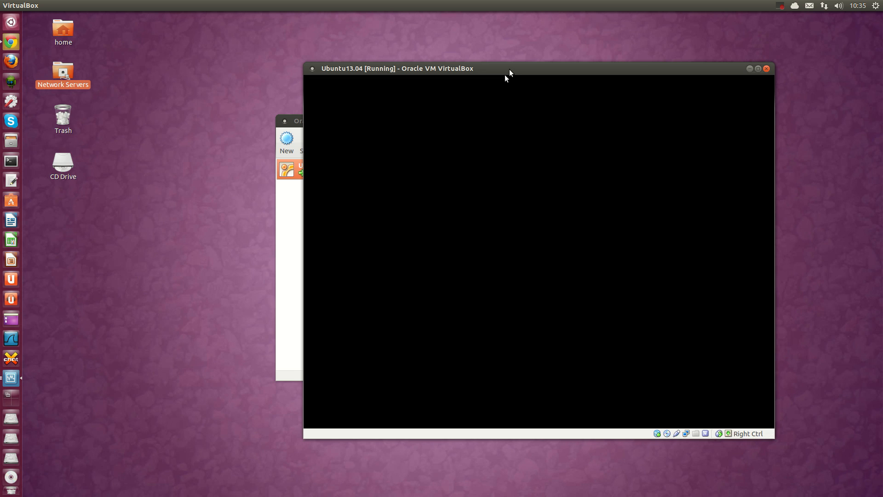
left_click_drag(509, 69, 421, 54)
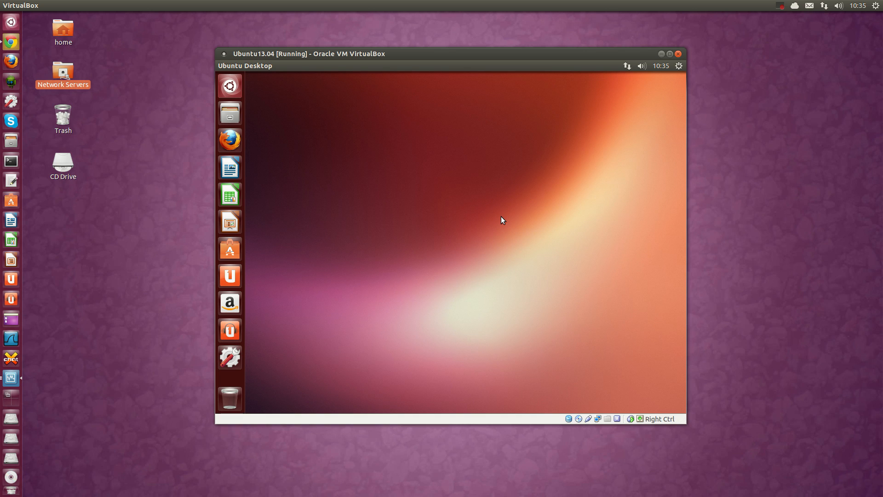
Step: Look around the new Ubuntu desktop, examining the Dash, the Places folders in Files, and System Settings
left_click(230, 86)
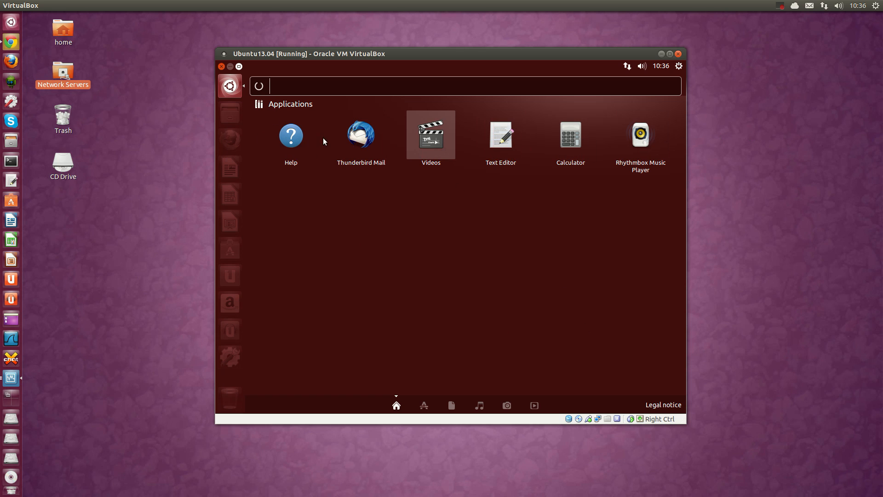
left_click(225, 86)
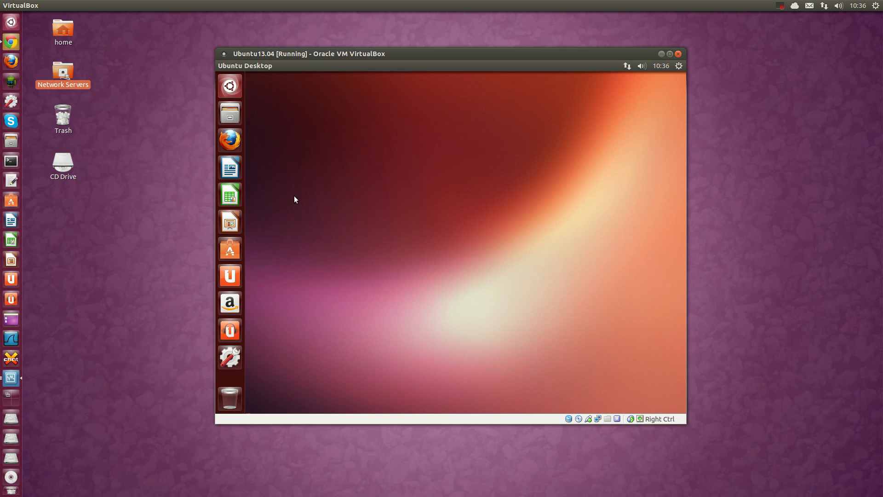
left_click(229, 111)
left_click_drag(348, 77, 376, 107)
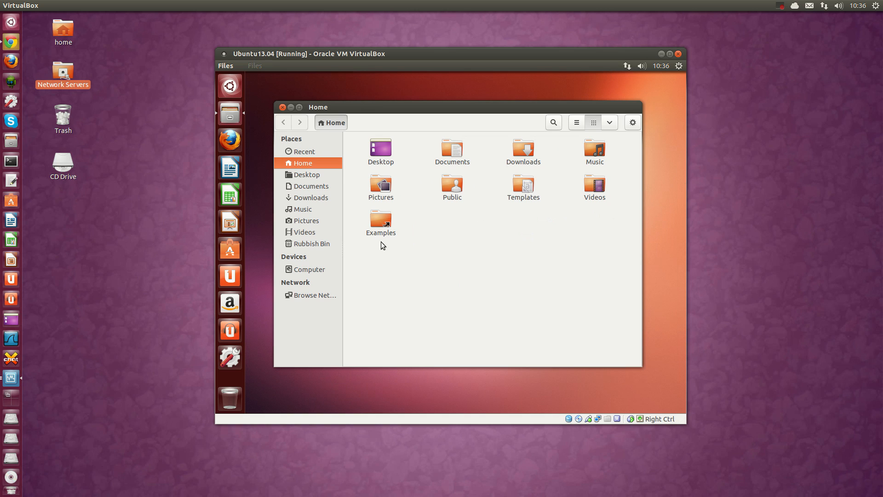
left_click(301, 185)
left_click(305, 198)
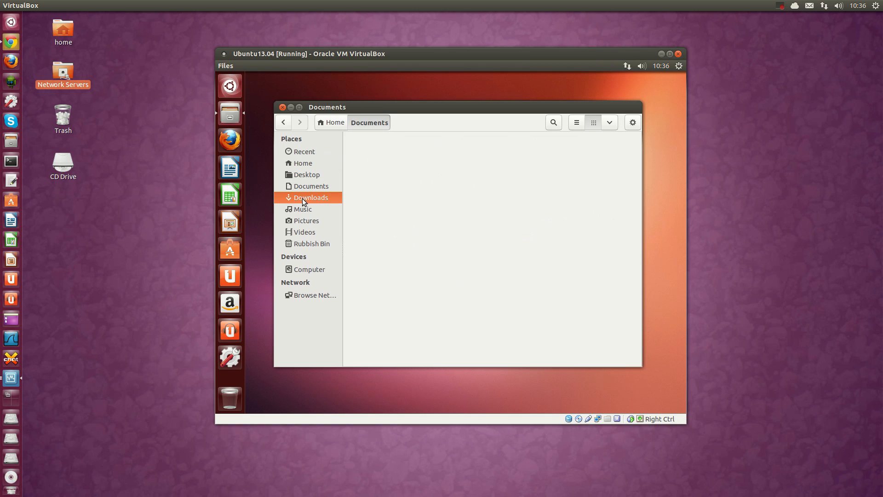
left_click(304, 209)
left_click(304, 221)
left_click(305, 233)
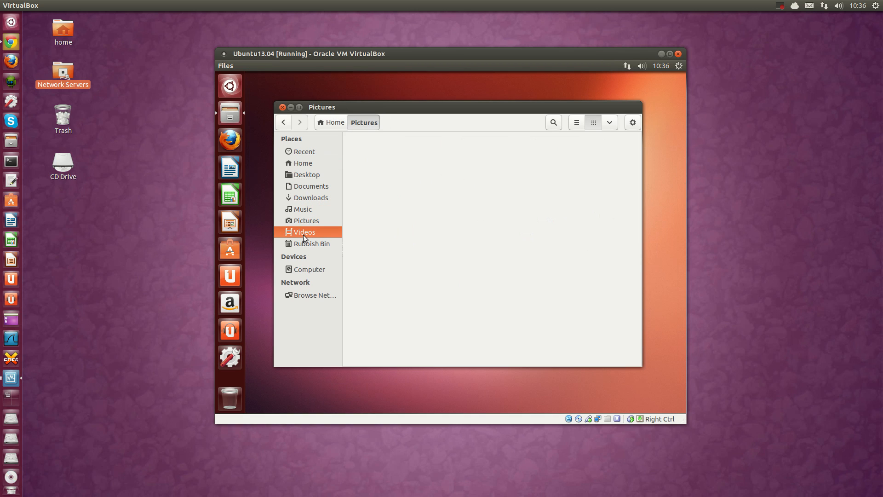
left_click(307, 243)
left_click(306, 153)
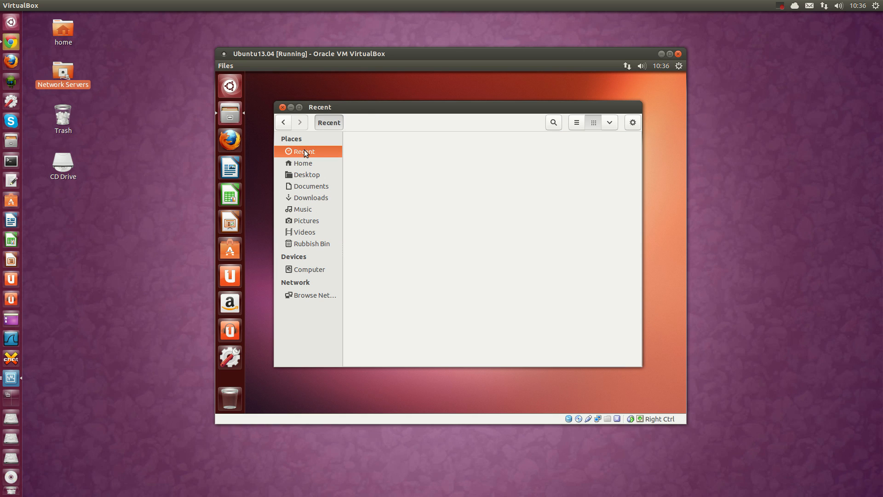
left_click(282, 107)
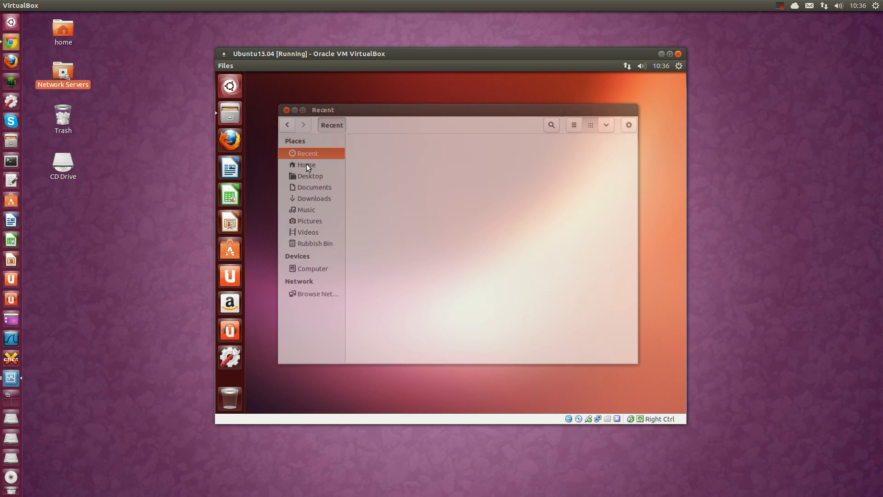
left_click(231, 354)
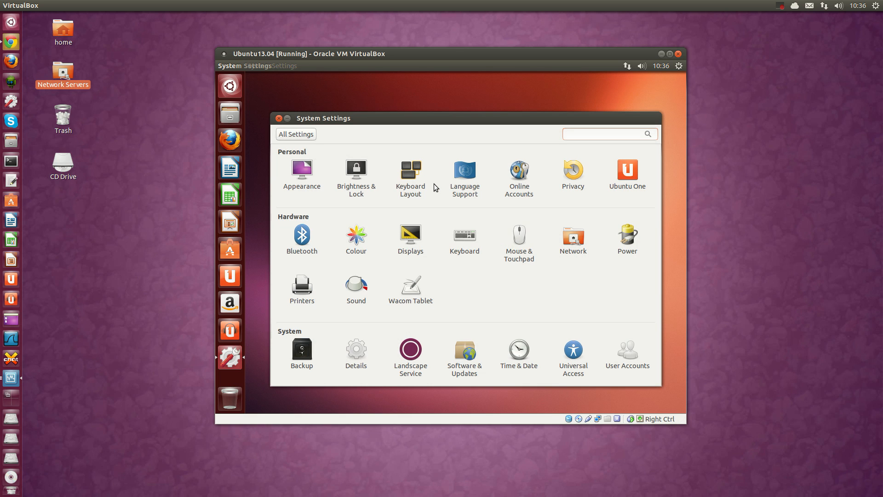
left_click(279, 118)
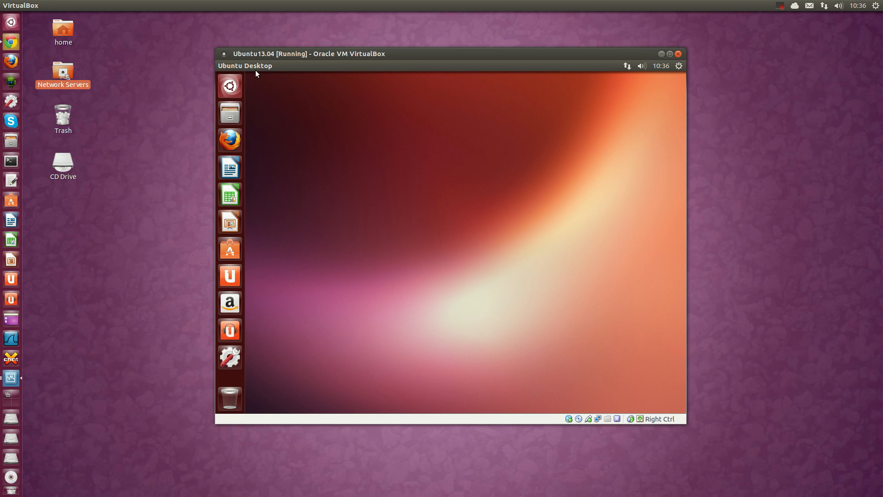
Step: Shut down Ubuntu from within the guest session and confirm the shutdown
left_click(679, 65)
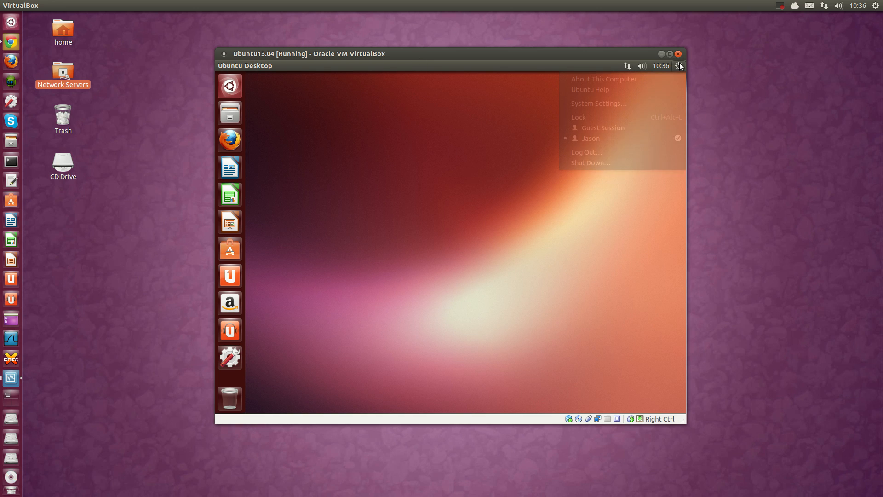
left_click(573, 162)
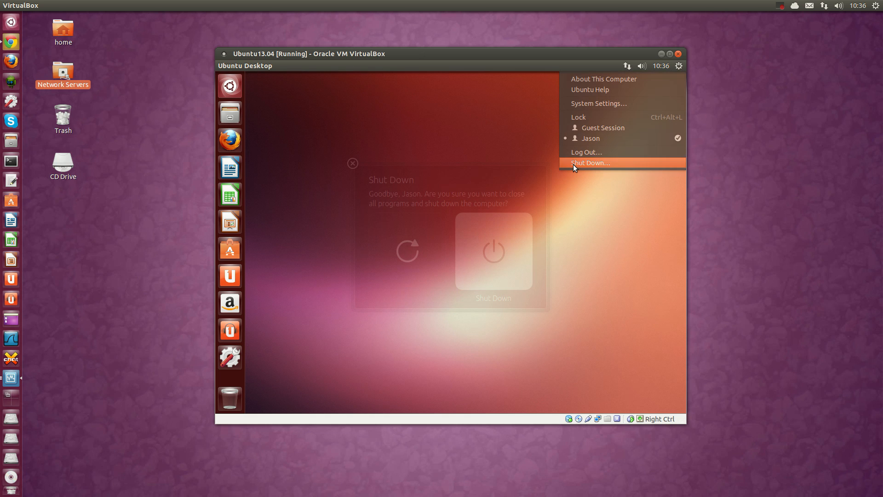
left_click(492, 258)
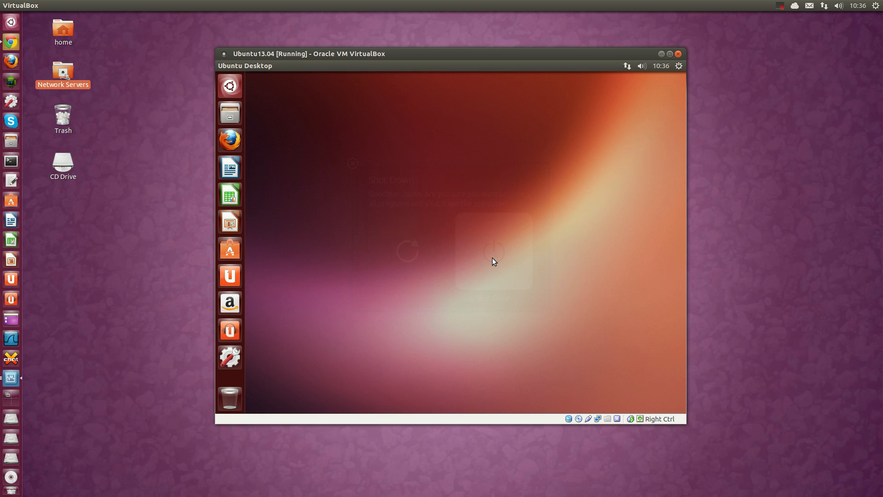
left_click(781, 7)
left_click(786, 29)
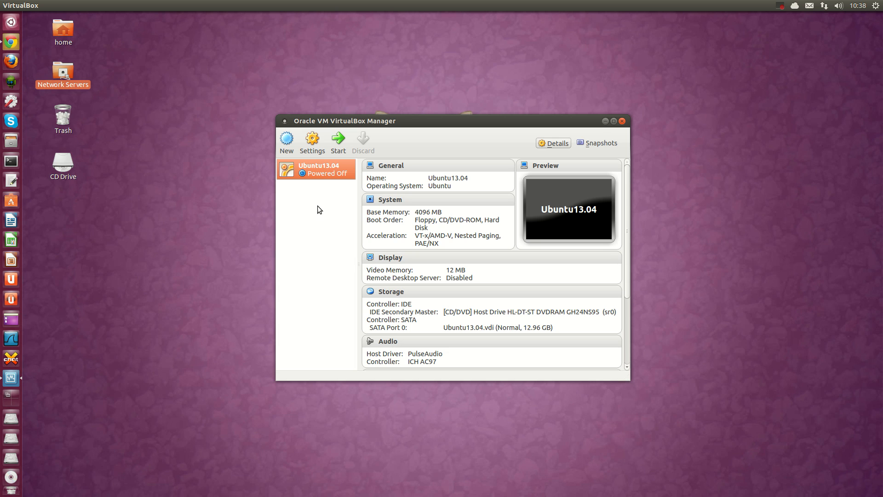
Step: Set the Ubuntu13.04 machine's video memory to 128 MB and enable 3D Acceleration in its display settings
left_click(312, 140)
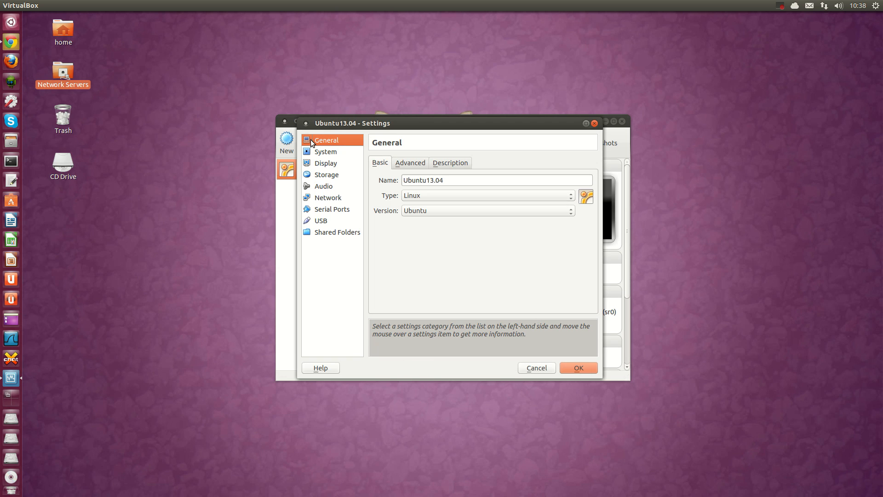
left_click(322, 166)
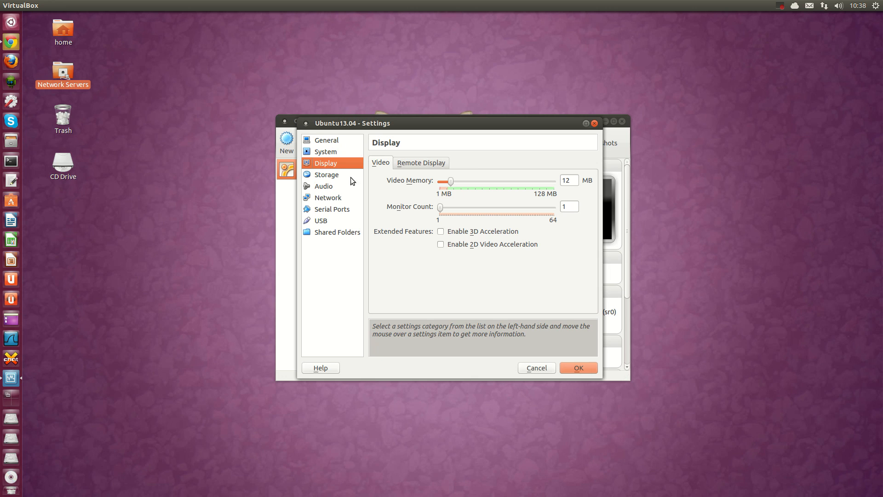
left_click_drag(451, 182, 553, 181)
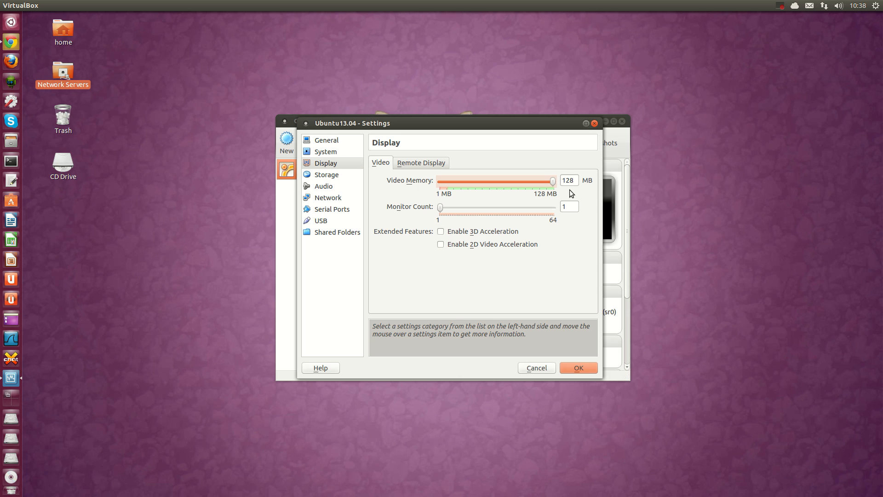
left_click(441, 232)
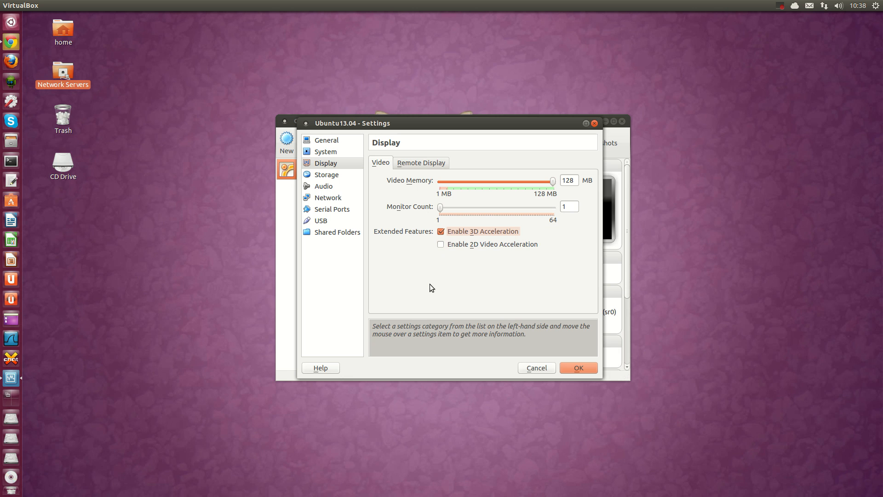
left_click(581, 366)
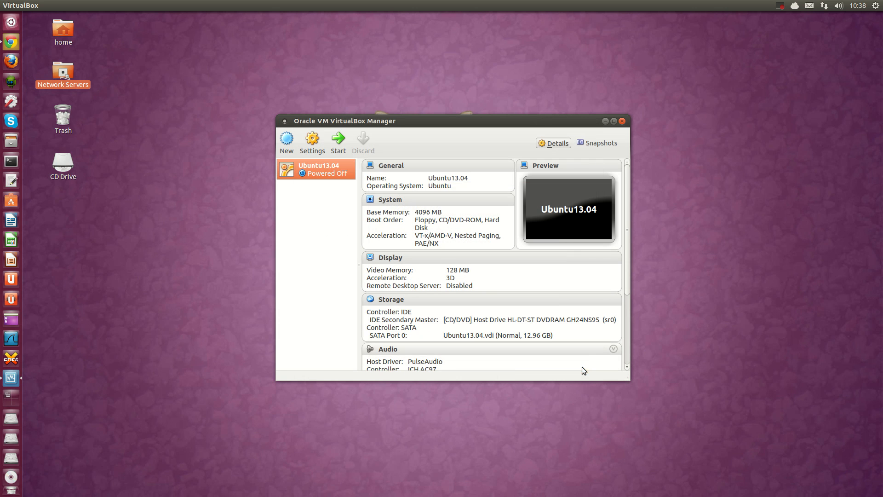
Step: Review the Ubuntu13.04 machine's settings, examining the general, system, display, storage, audio, network, serial port, USB and shared folder options
left_click(312, 142)
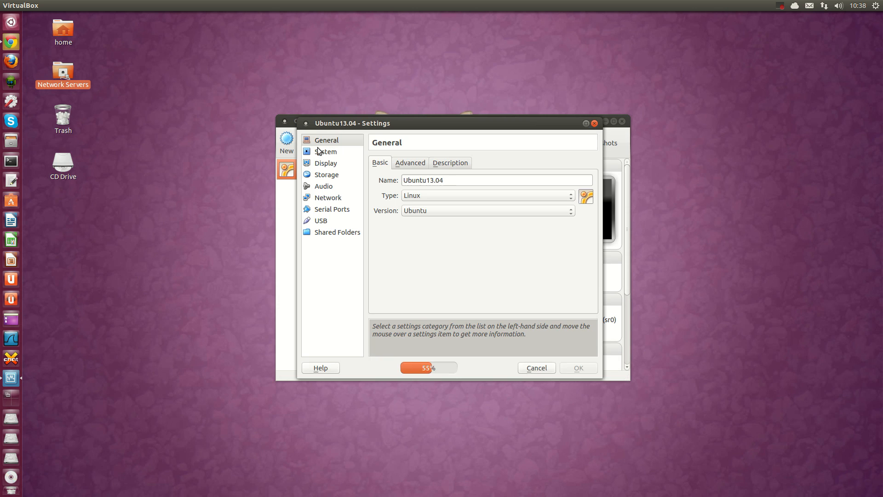
left_click(319, 153)
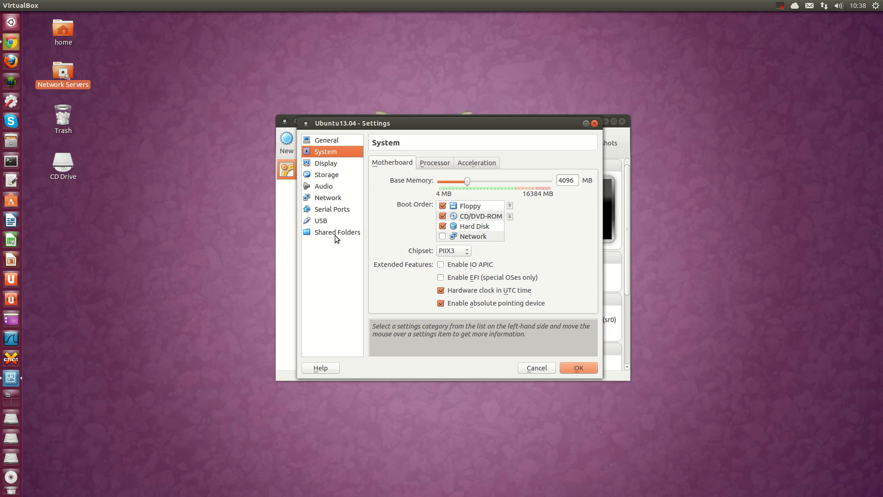
left_click(325, 176)
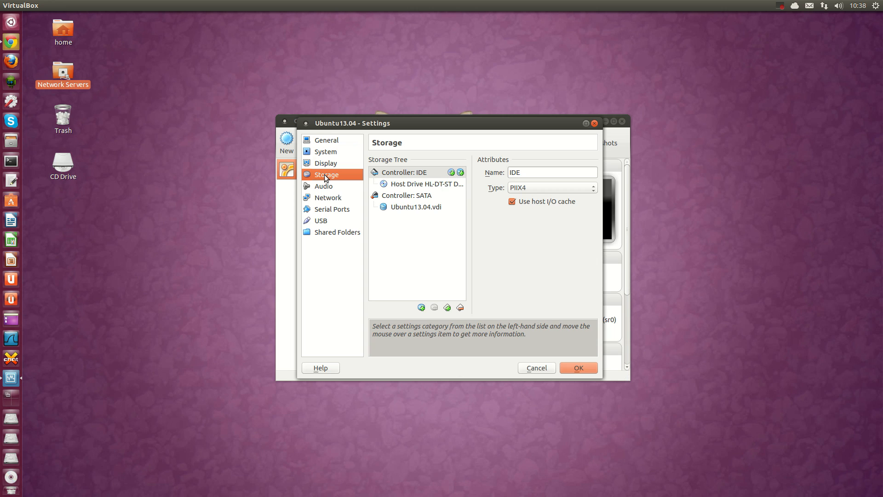
left_click(324, 188)
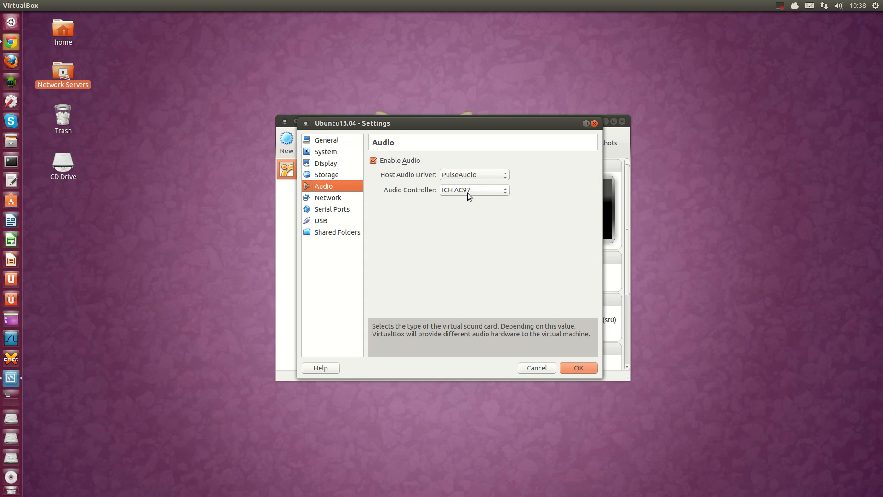
left_click(325, 199)
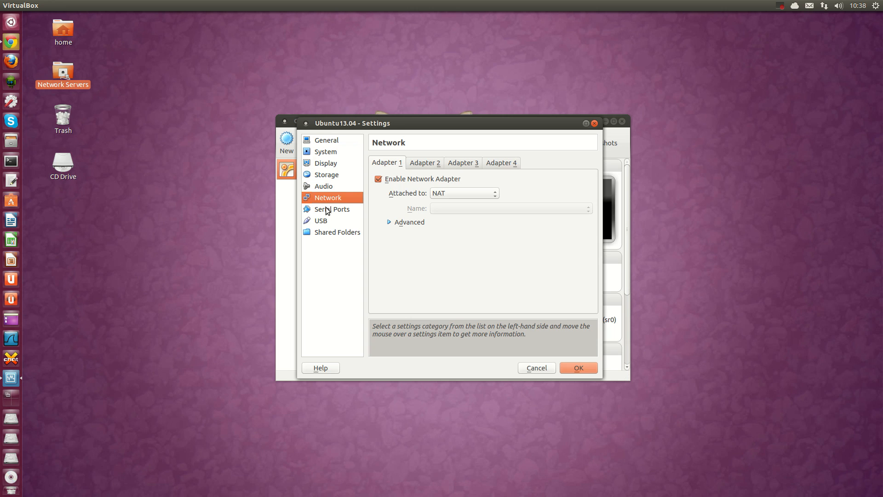
left_click(326, 210)
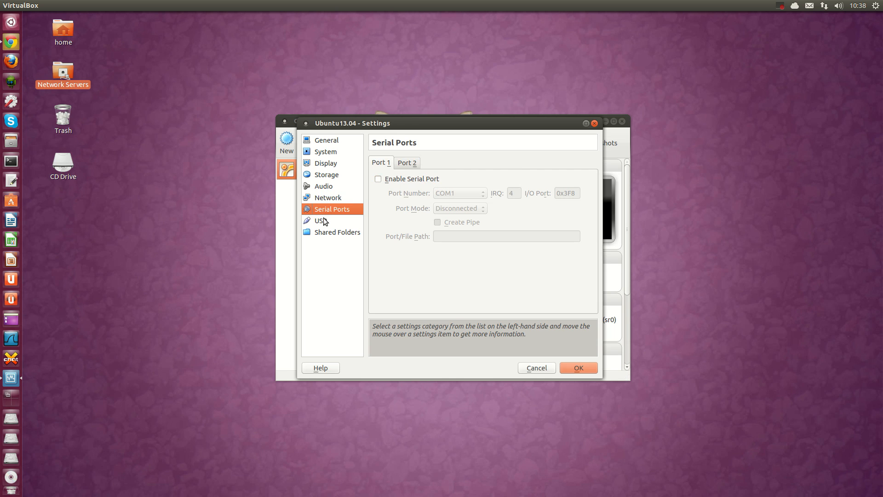
left_click(325, 222)
left_click(324, 234)
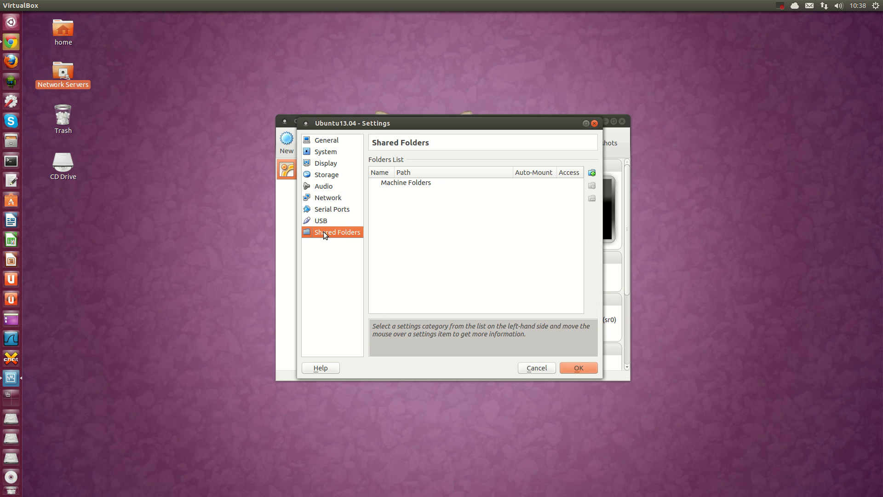
left_click(324, 175)
left_click(324, 164)
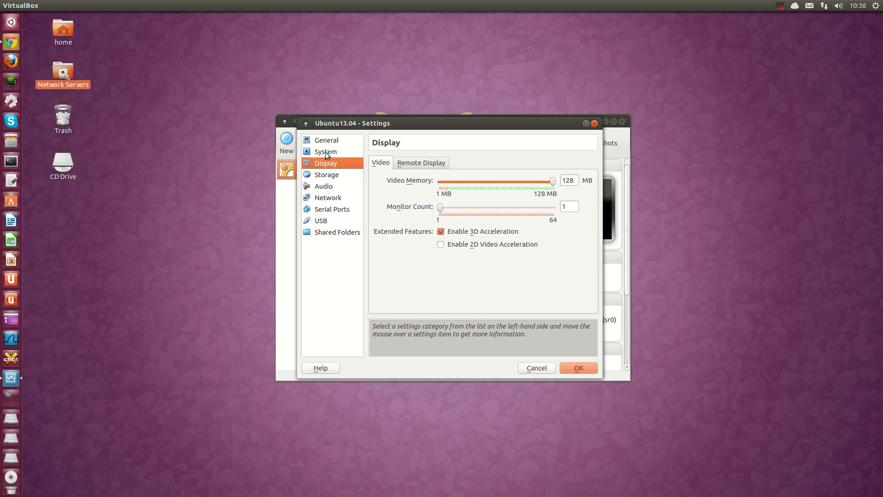
left_click(325, 152)
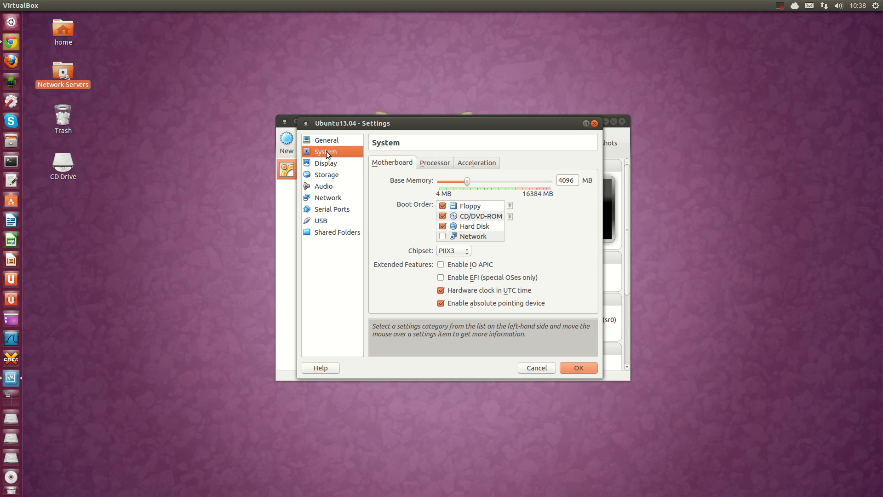
left_click(321, 140)
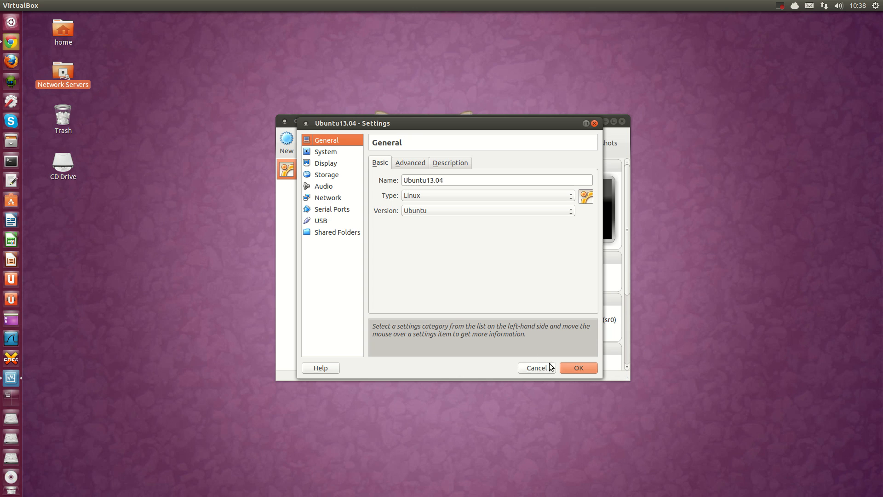
left_click(577, 368)
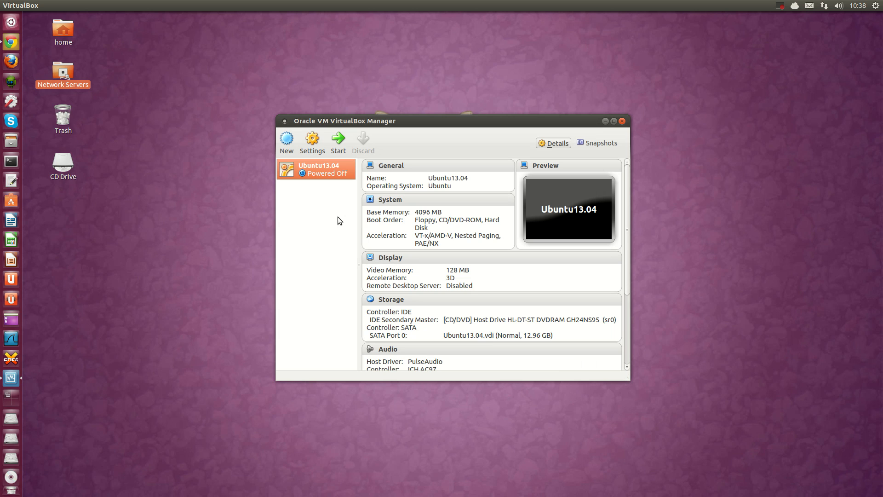
Step: Take a snapshot of the Ubuntu13.04 machine's current state, naming it FreshInstall and leaving its description empty
left_click(593, 143)
left_click(396, 186)
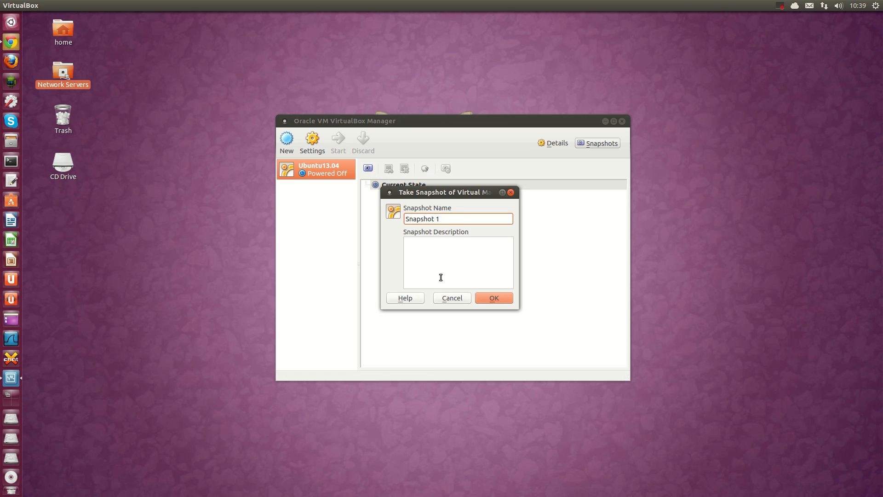
key("BackSpace")
key("BackSpace")
key("BackSpace")
key("BackSpace")
key("BackSpace")
key("BackSpace")
key("BackSpace")
key("BackSpace")
key("BackSpace")
key("BackSpace")
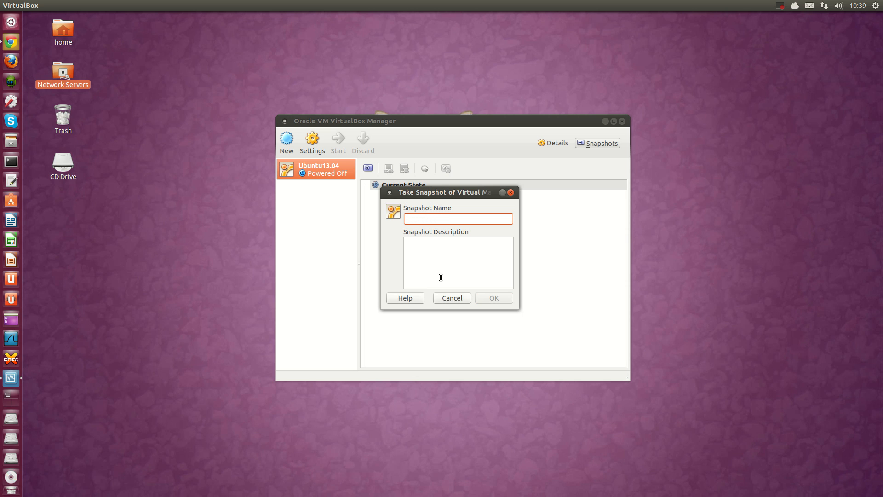
type("FreshInstall")
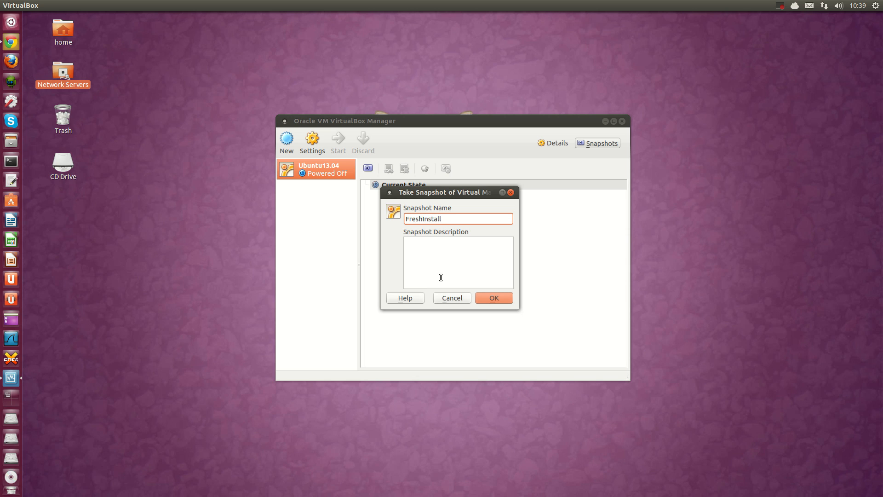
left_click(437, 263)
left_click(494, 297)
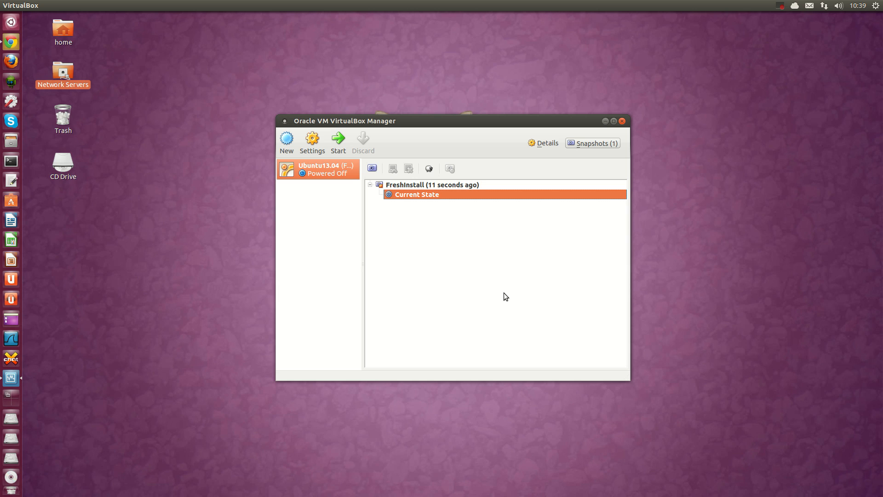
left_click(308, 167)
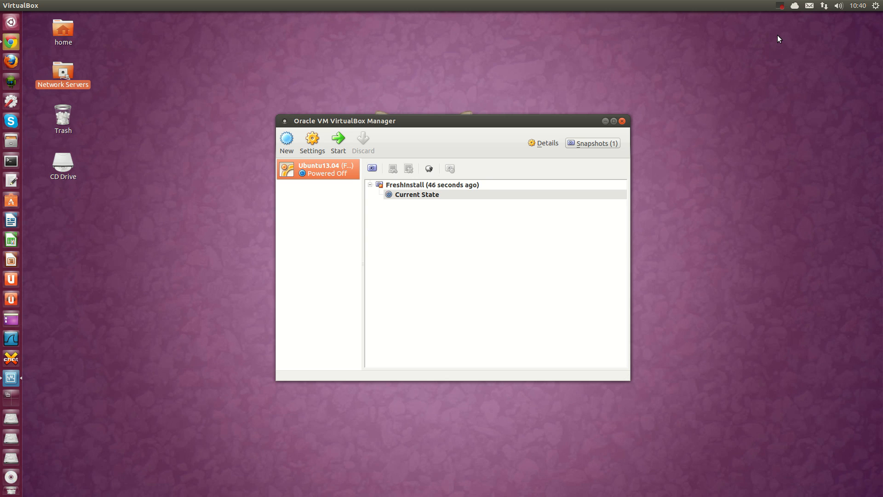
left_click(780, 5)
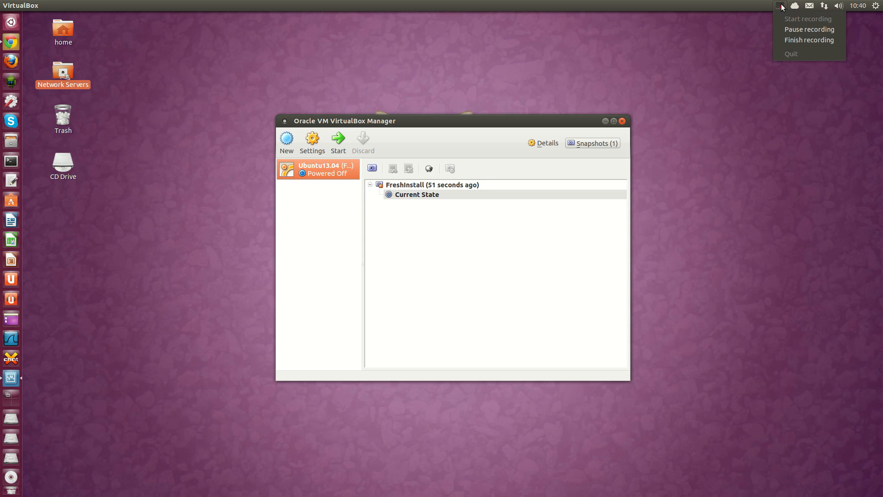